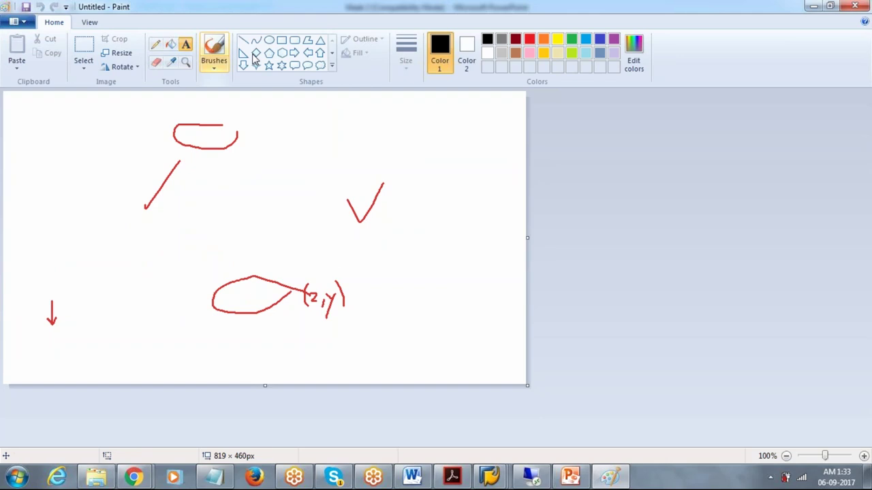
{"action": "left_click", "coordinate": [26, 22]}
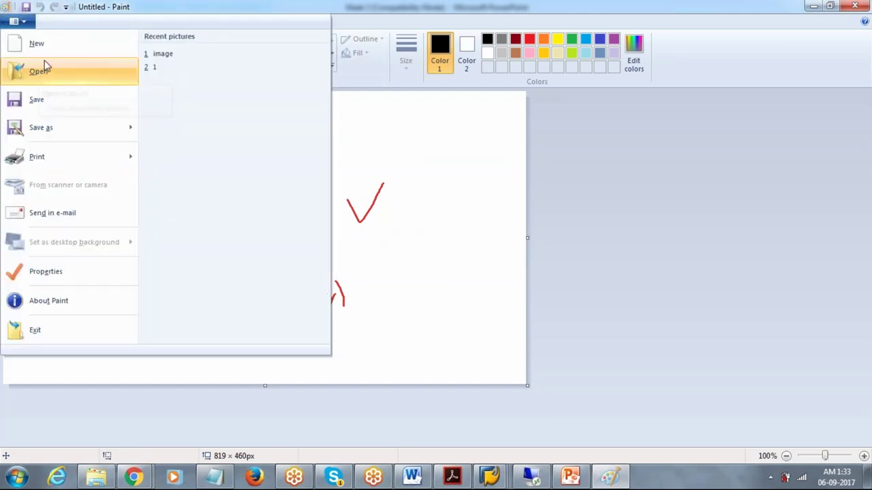
{"action": "key", "text": "Escape"}
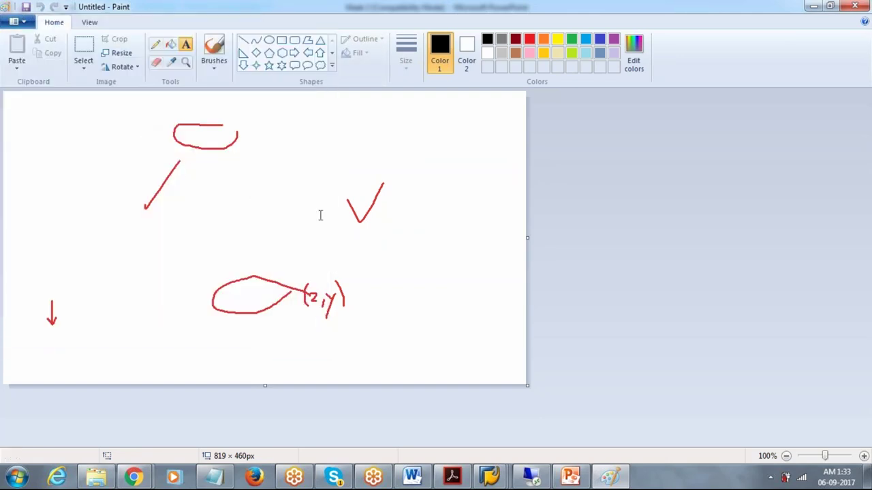
{"action": "left_click", "coordinate": [424, 206]}
{"action": "left_click", "coordinate": [233, 132]}
- Try a black rectangle about 672 × 302 px across the canvas and undo it
{"action": "left_click", "coordinate": [281, 40]}
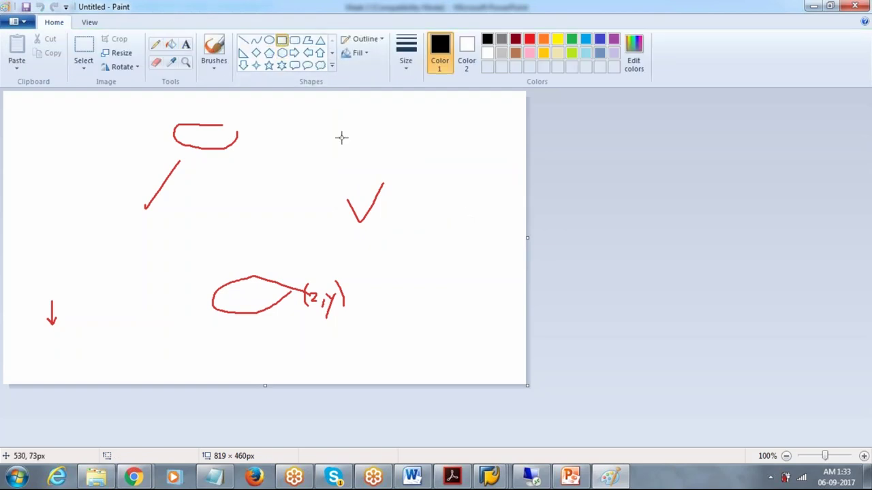
{"action": "left_click", "coordinate": [467, 48]}
{"action": "left_click", "coordinate": [439, 51]}
{"action": "left_click_drag", "start_coordinate": [42, 126], "coordinate": [470, 318]}
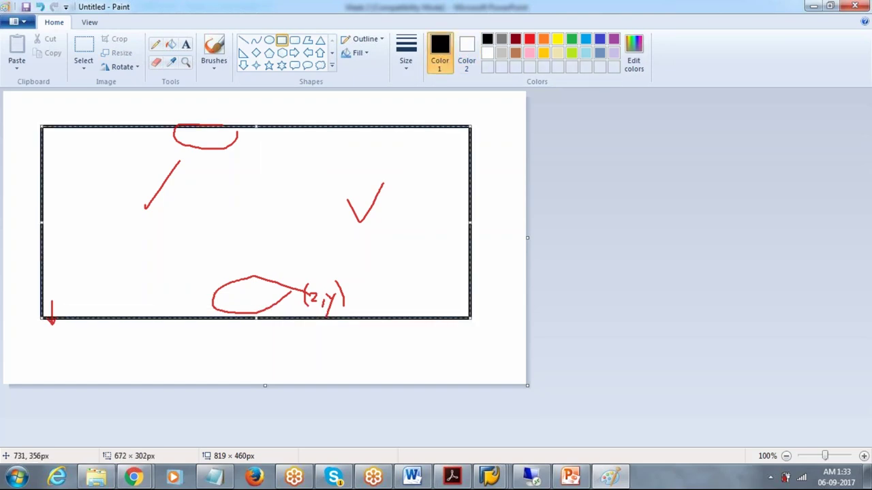
{"action": "key", "text": "ctrl+z"}
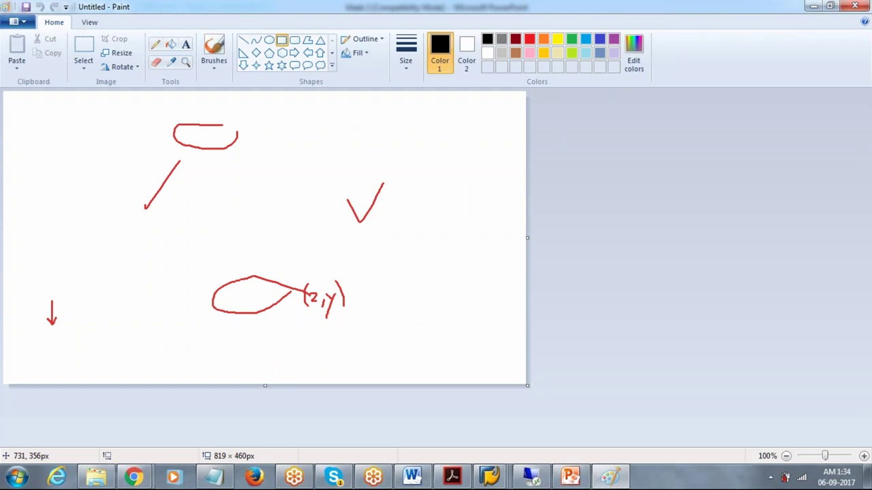
- Start a new blank picture, discarding the unsaved changes
{"action": "left_click", "coordinate": [20, 21]}
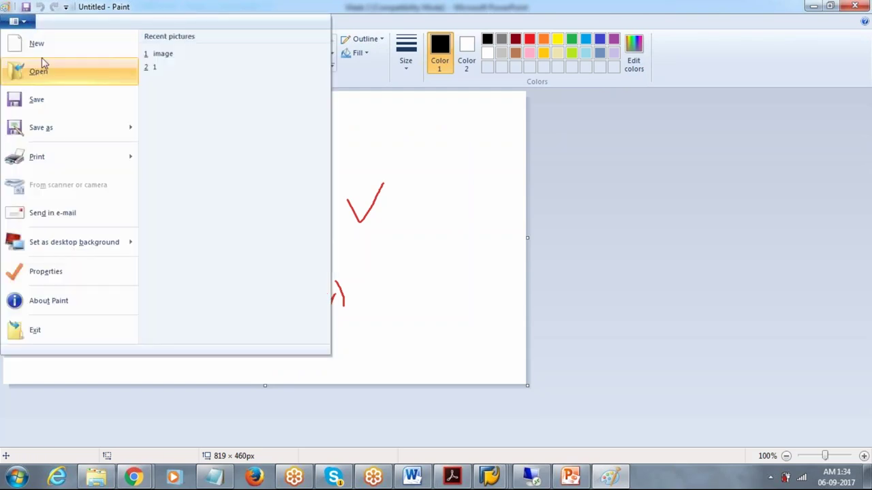
{"action": "left_click", "coordinate": [43, 55]}
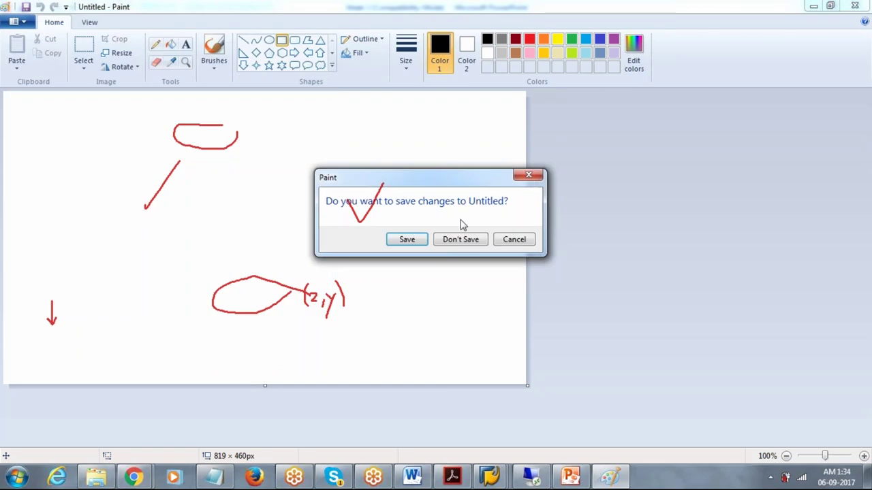
{"action": "left_click", "coordinate": [453, 242]}
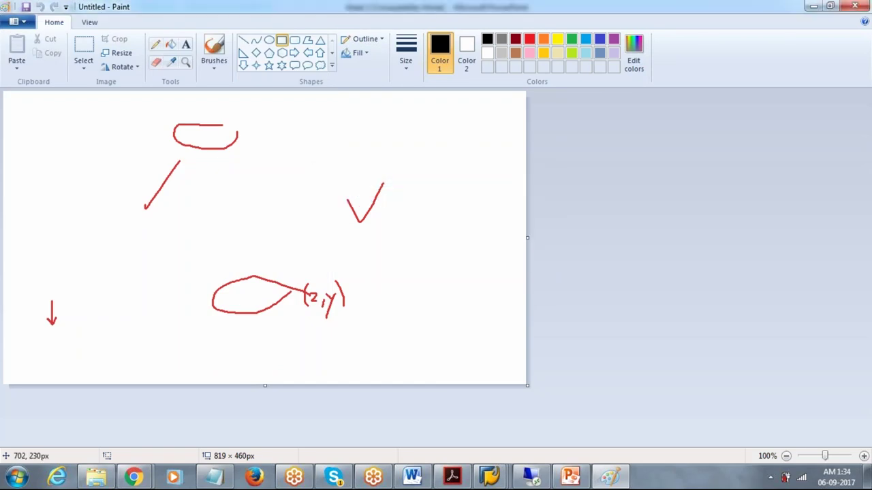
{"action": "left_click", "coordinate": [30, 22]}
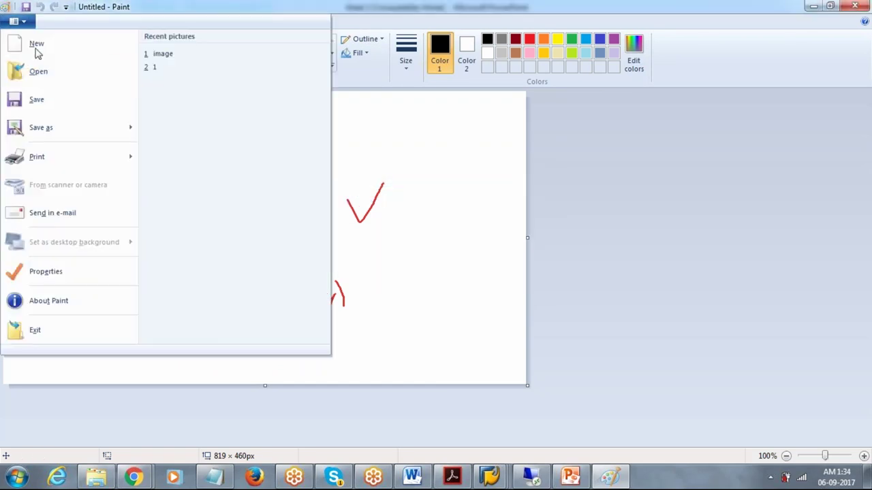
{"action": "key", "text": "Escape"}
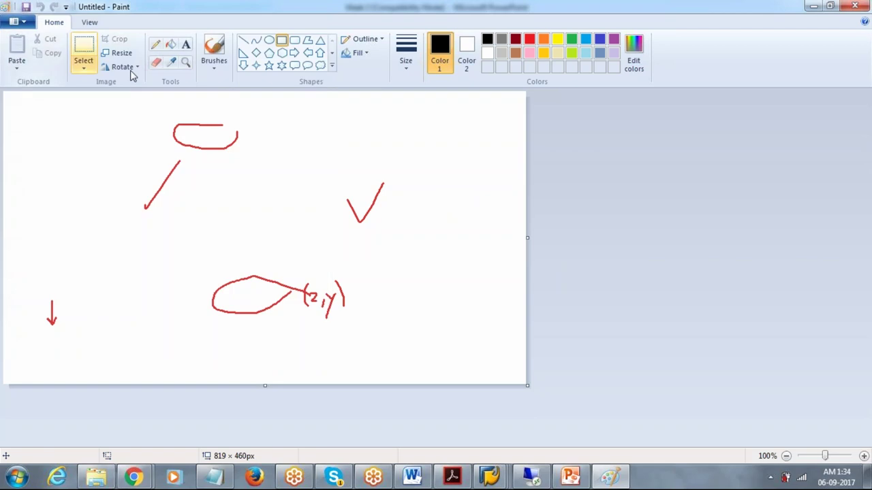
{"action": "left_click", "coordinate": [20, 21]}
{"action": "key", "text": "Escape"}
{"action": "left_click", "coordinate": [26, 7]}
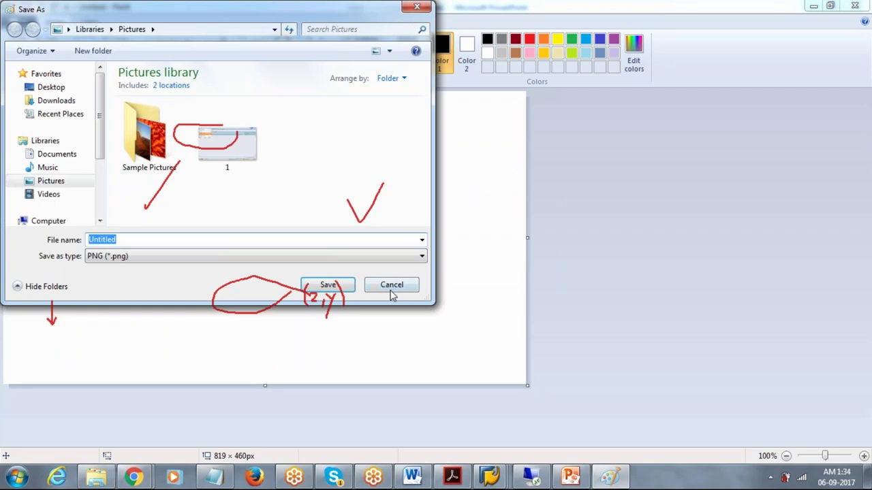
{"action": "left_click", "coordinate": [392, 286]}
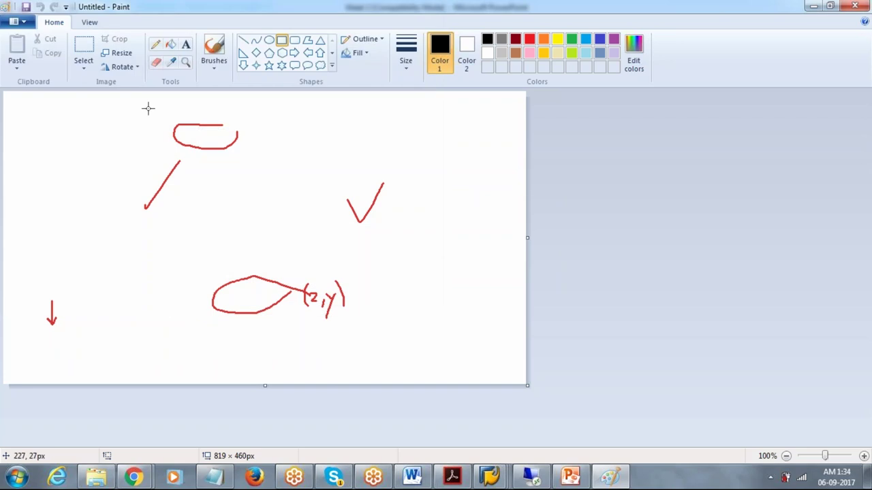
- Draw a tall black rectangle about 166 × 359 px at the canvas's right side and label it "DEV" above its upper edge
{"action": "left_click", "coordinate": [281, 40]}
{"action": "left_click_drag", "start_coordinate": [390, 121], "coordinate": [497, 350]}
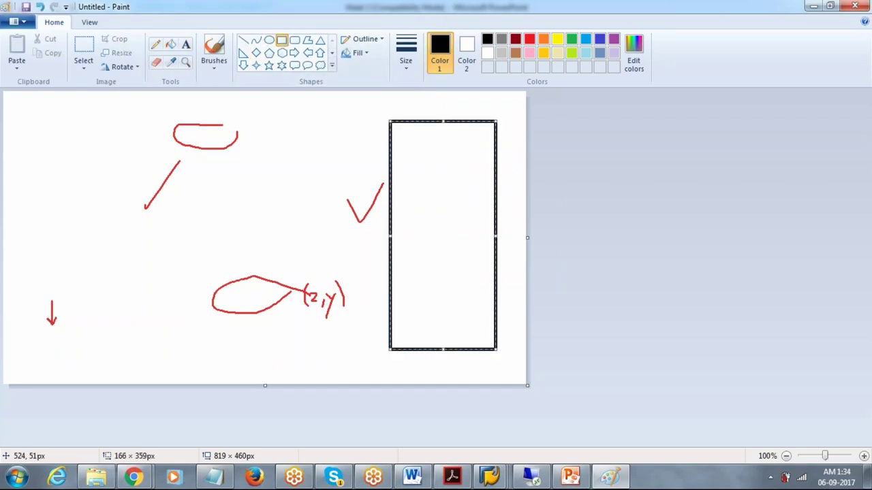
{"action": "left_click", "coordinate": [187, 45]}
{"action": "left_click_drag", "start_coordinate": [423, 102], "coordinate": [451, 109]}
{"action": "type", "text": "DEV"}
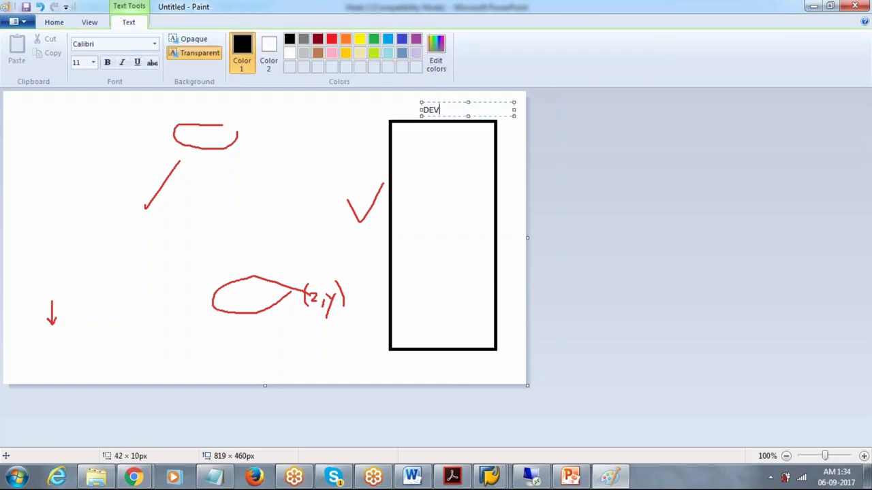
{"action": "left_click", "coordinate": [401, 176]}
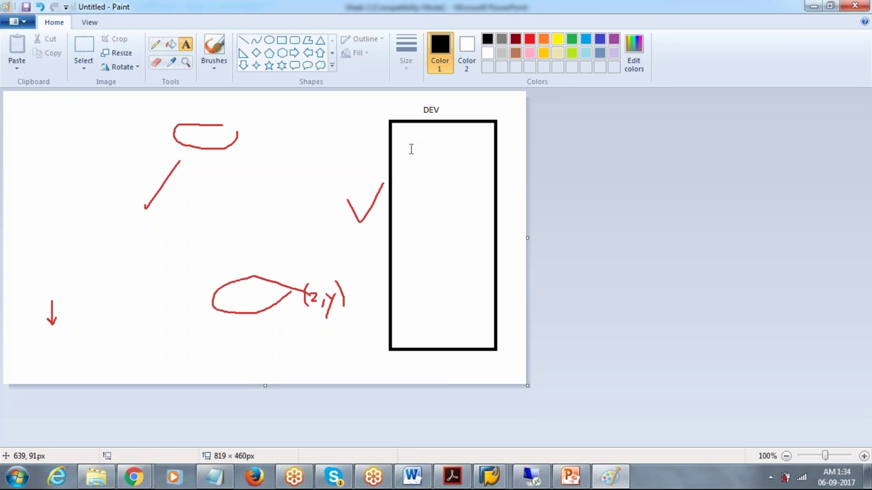
- Add the text "000,001,066" beside the DEV label above the rectangle
{"action": "left_click", "coordinate": [443, 102]}
{"action": "left_click_drag", "start_coordinate": [443, 102], "coordinate": [467, 113]}
{"action": "type", "text": "000"}
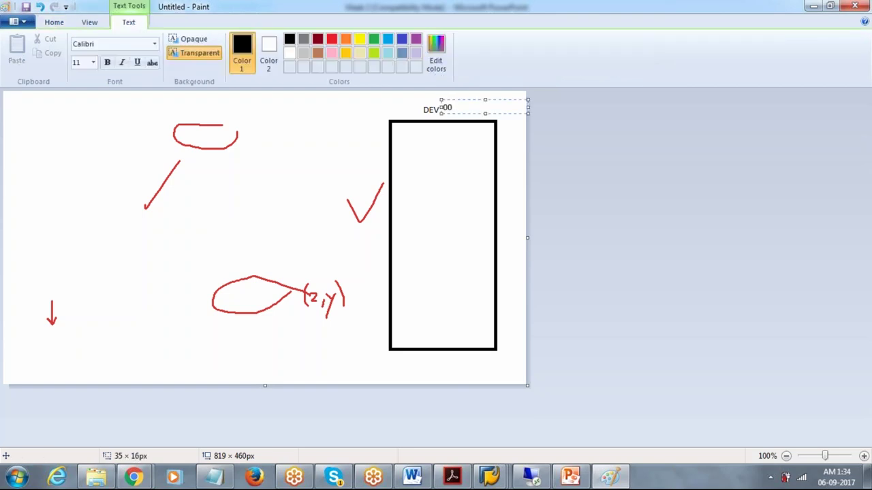
{"action": "type", "text": ",001,066"}
{"action": "left_click", "coordinate": [418, 142]}
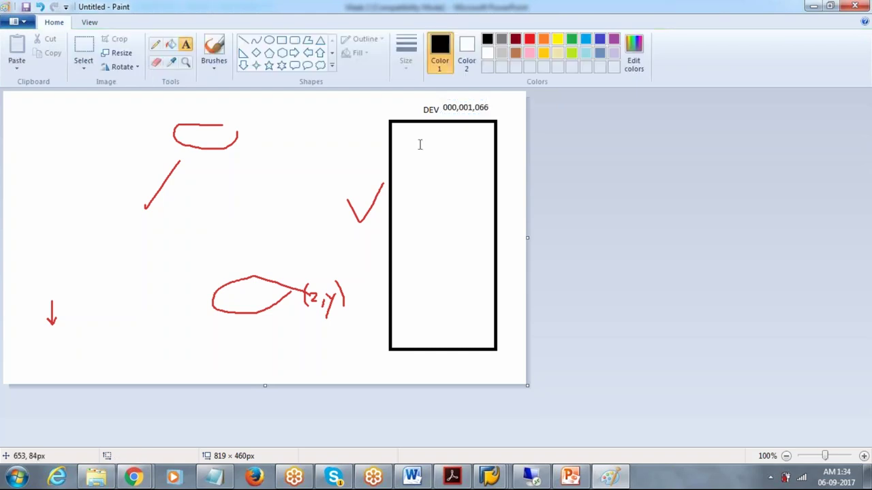
- Draw three small stacked rectangles inside the DEV box, plus a square about 21 × 21 px over the uppermost one
{"action": "left_click", "coordinate": [281, 39]}
{"action": "left_click_drag", "start_coordinate": [417, 145], "coordinate": [465, 172]}
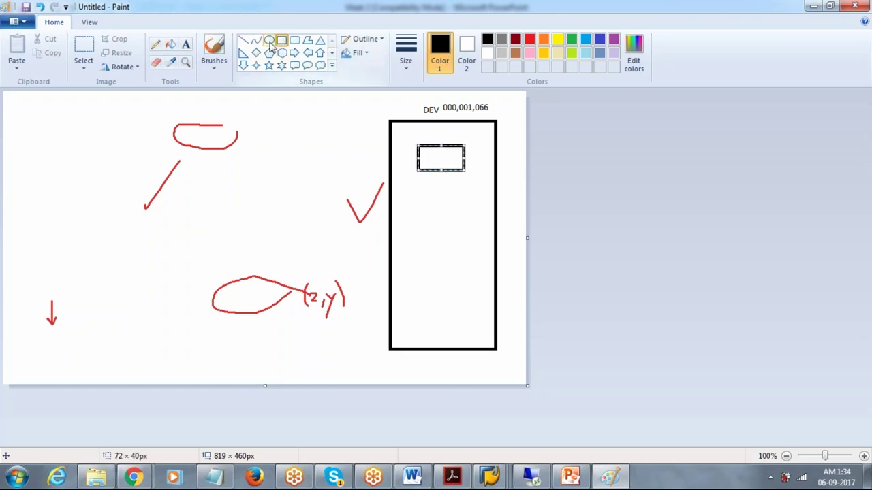
{"action": "mouse_move", "coordinate": [418, 145]}
{"action": "left_mouse_down"}
{"action": "mouse_move", "coordinate": [423, 149]}
{"action": "mouse_move", "coordinate": [411, 157]}
{"action": "left_mouse_up"}
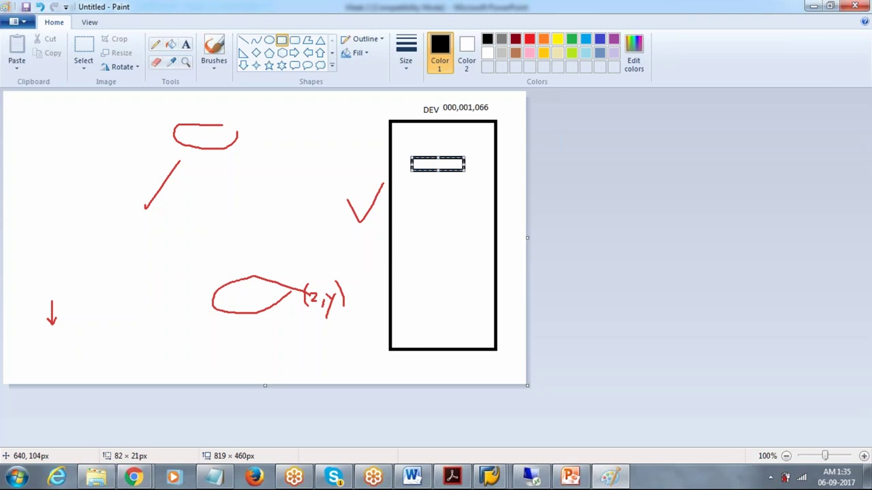
{"action": "mouse_move", "coordinate": [416, 207]}
{"action": "left_mouse_down"}
{"action": "mouse_move", "coordinate": [422, 243]}
{"action": "mouse_move", "coordinate": [472, 238]}
{"action": "left_mouse_up"}
{"action": "left_click_drag", "start_coordinate": [421, 258], "coordinate": [476, 287]}
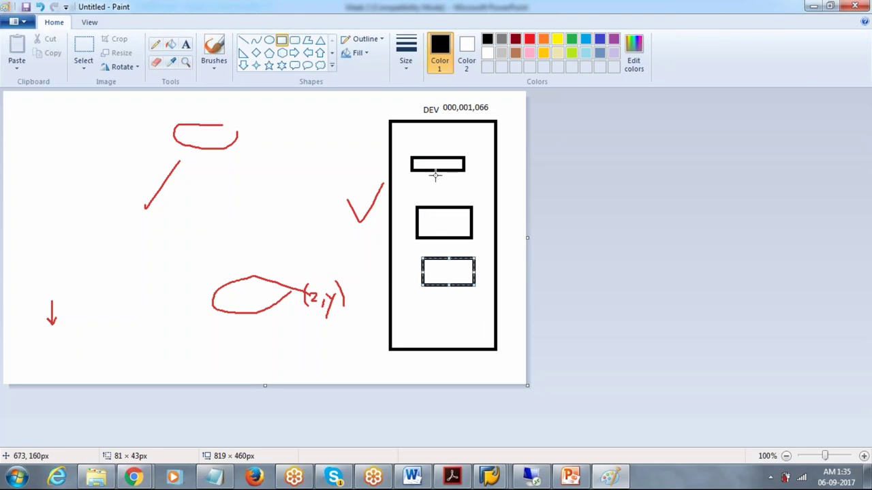
{"action": "left_click_drag", "start_coordinate": [425, 156], "coordinate": [439, 171]}
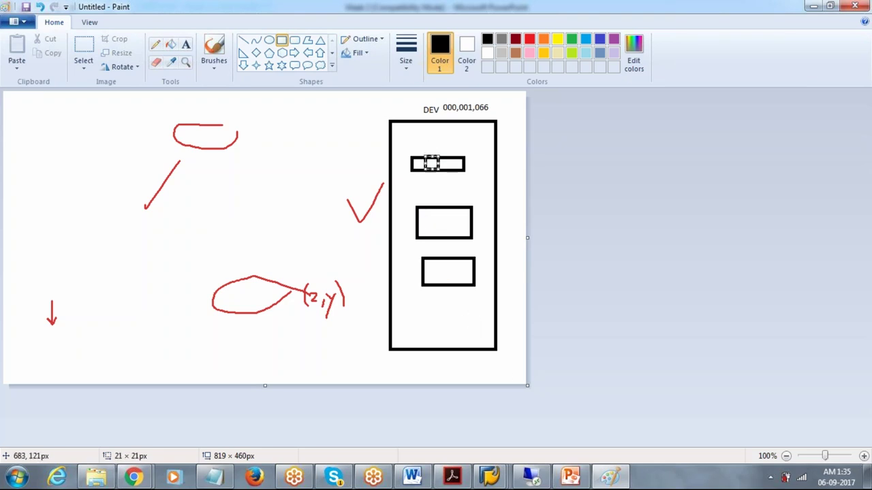
{"action": "mouse_move", "coordinate": [430, 219]}
{"action": "left_mouse_down"}
{"action": "mouse_move", "coordinate": [455, 237]}
{"action": "mouse_move", "coordinate": [461, 306]}
{"action": "left_mouse_up"}
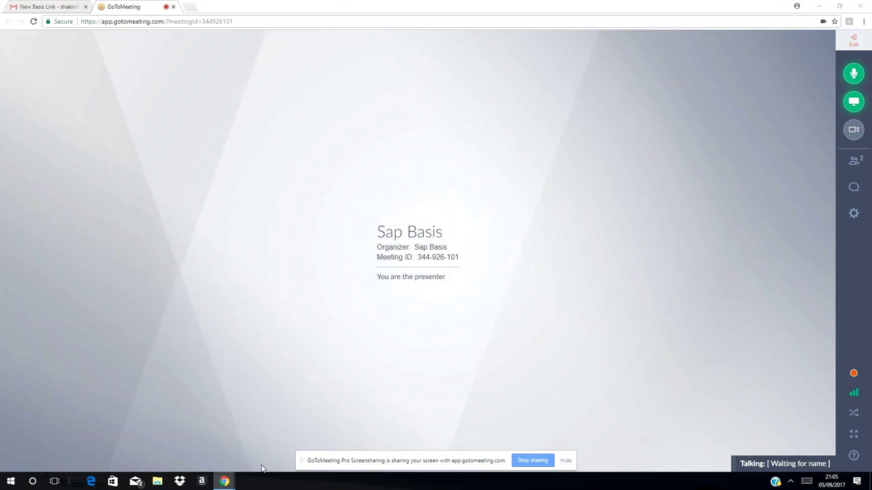
- Switch to SAP Logon from the desktop and open the logon screen of the SAP BASIS connection
{"action": "left_click", "coordinate": [224, 481]}
{"action": "double_click", "coordinate": [17, 384]}
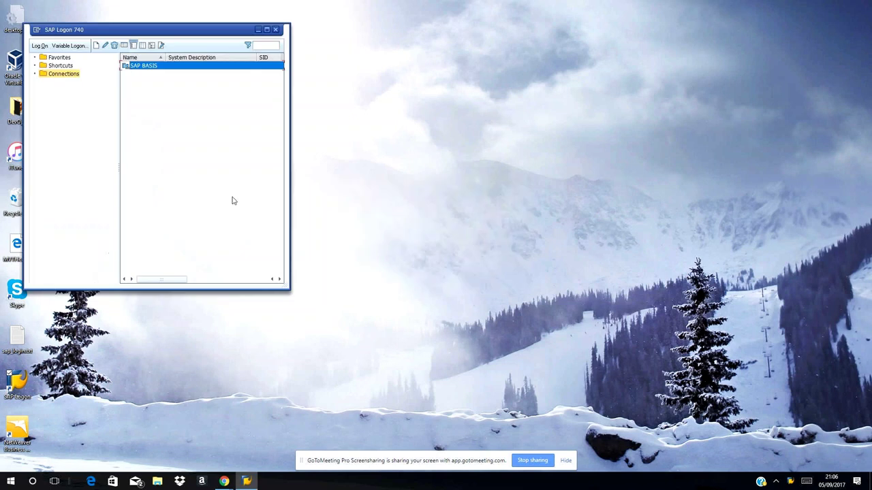
{"action": "left_click", "coordinate": [41, 48]}
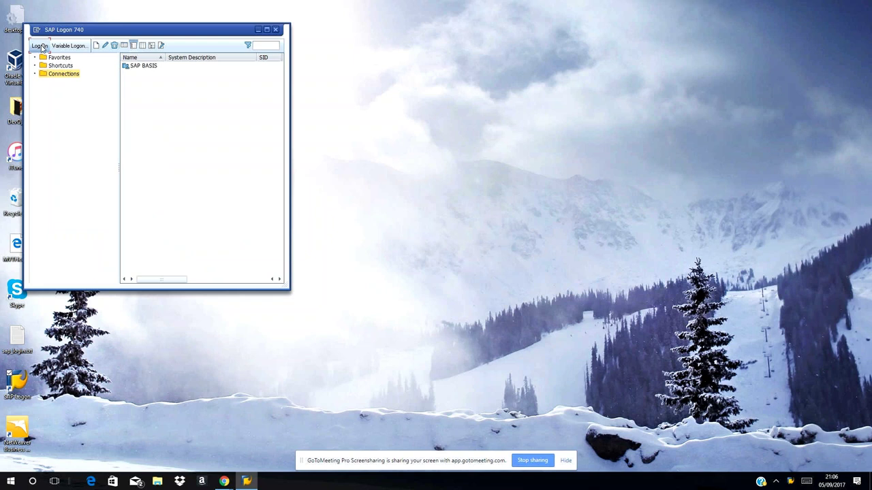
{"action": "left_click", "coordinate": [41, 48]}
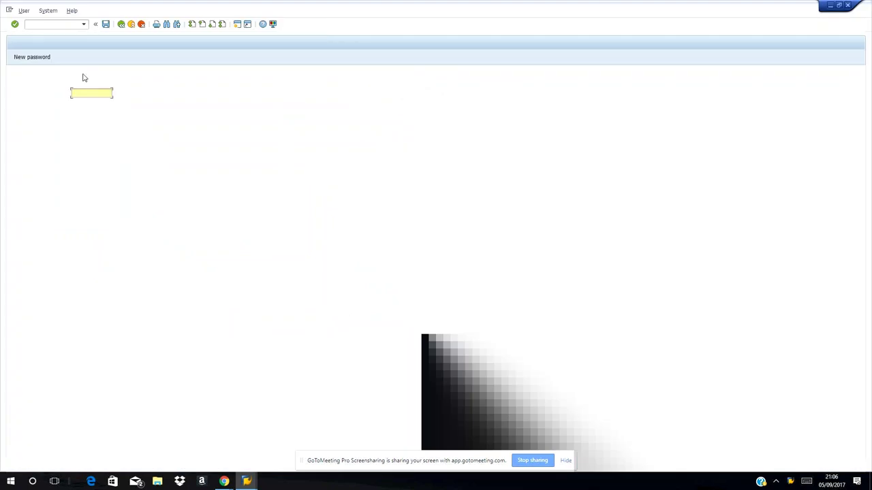
{"action": "left_click", "coordinate": [246, 482]}
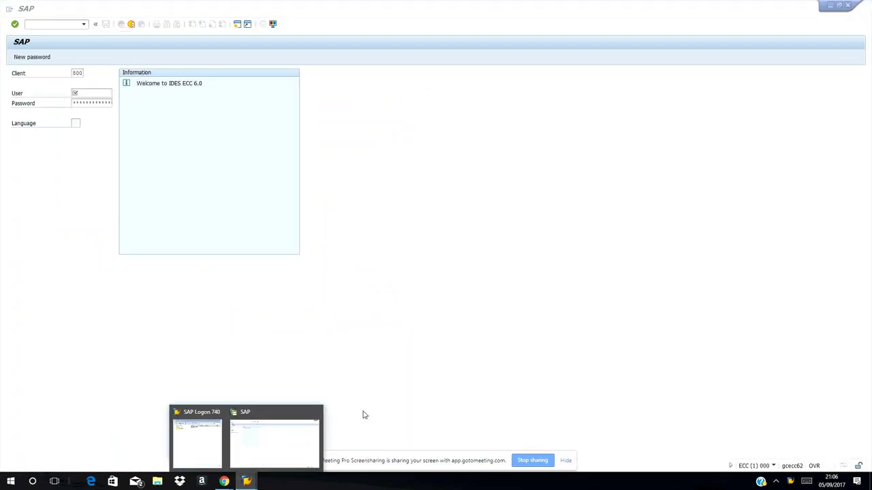
{"action": "left_click", "coordinate": [363, 414]}
- Fill in the SAP logon with client 000 and user basis13
{"action": "left_click", "coordinate": [76, 72]}
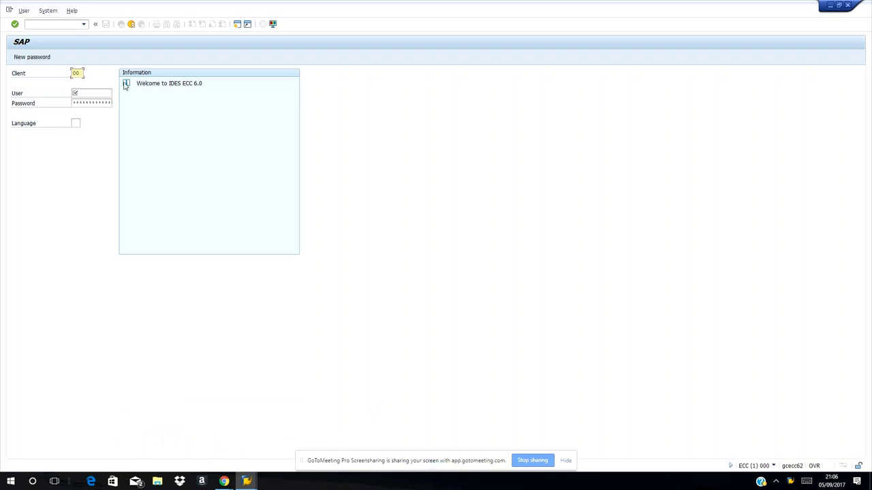
{"action": "type", "text": "00"}
{"action": "left_click", "coordinate": [83, 93]}
{"action": "type", "text": "bas"}
{"action": "key", "text": "Down"}
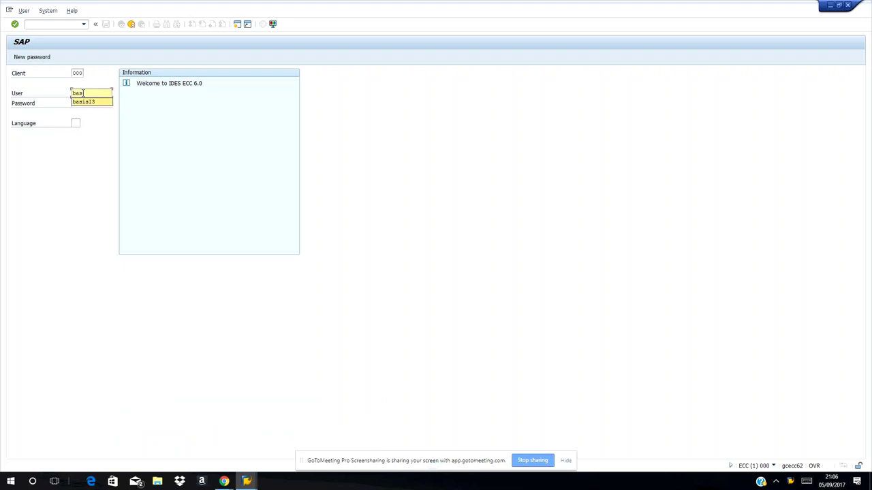
{"action": "key", "text": "Return"}
{"action": "key", "text": "Tab"}
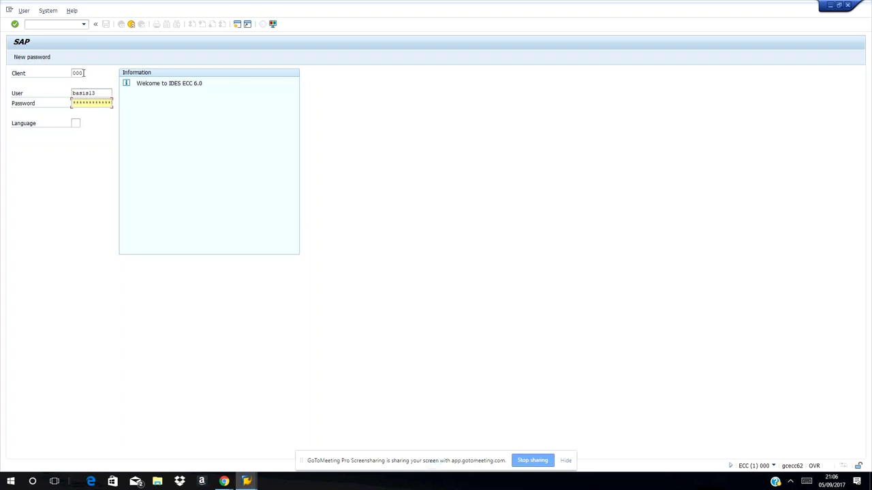
- Change the client to 001 and enter the account password in the Password field
{"action": "double_click", "coordinate": [84, 73]}
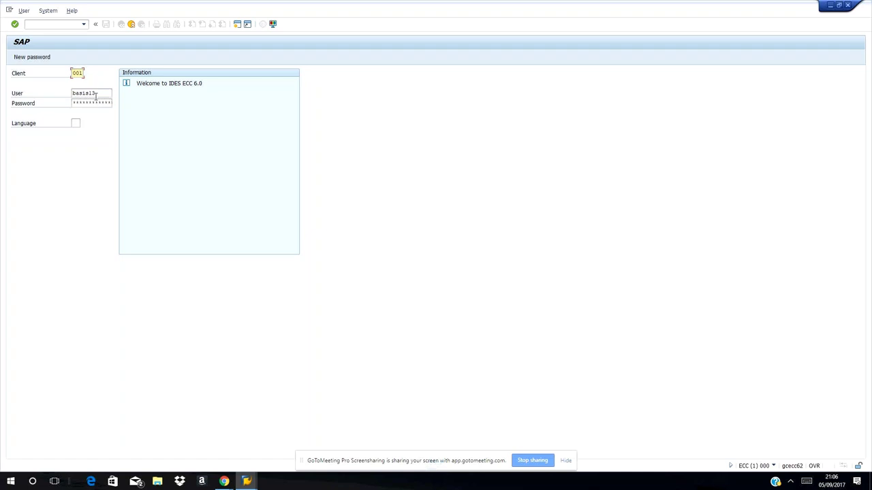
{"action": "left_click", "coordinate": [100, 102]}
{"action": "type", "text": "****"}
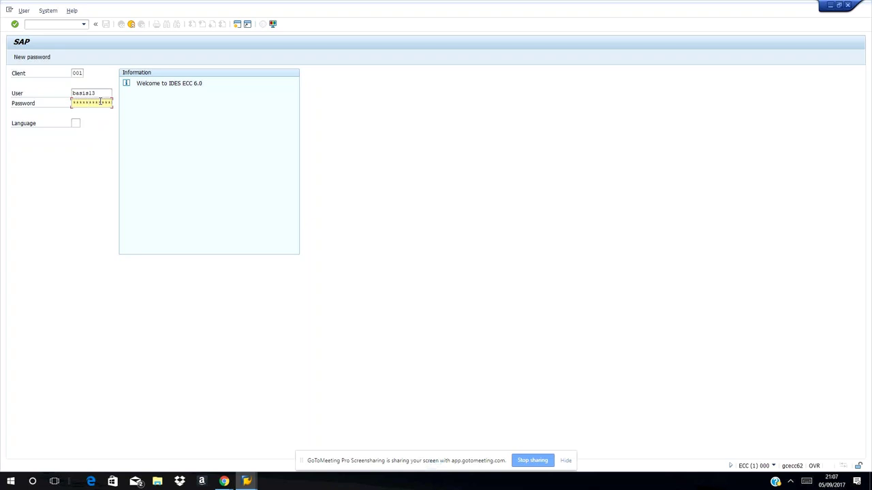
- Replace the logon user with ddic
{"action": "left_click", "coordinate": [101, 93]}
{"action": "key", "text": "BackSpace"}
{"action": "type", "text": "d"}
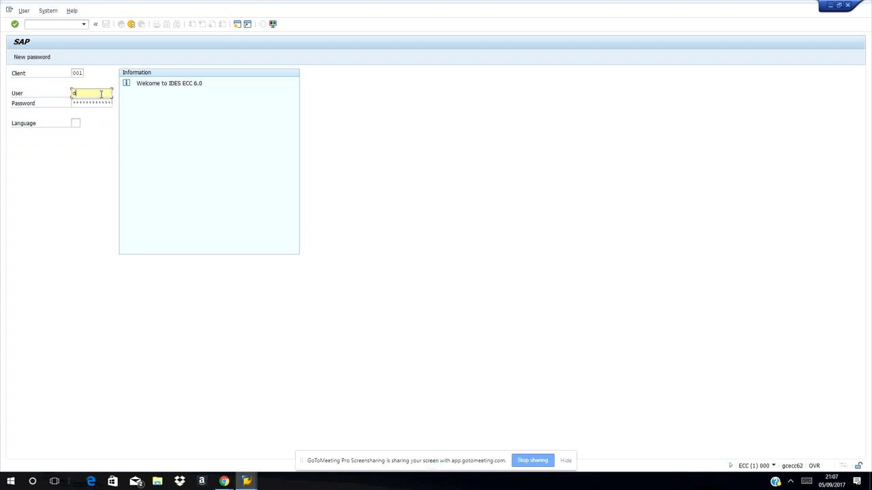
{"action": "type", "text": "dac"}
{"action": "key", "text": "BackSpace"}
{"action": "key", "text": "BackSpace"}
{"action": "type", "text": "ic"}
{"action": "key", "text": "BackSpace"}
{"action": "key", "text": "BackSpace"}
{"action": "type", "text": "ic"}
{"action": "key", "text": "Tab"}
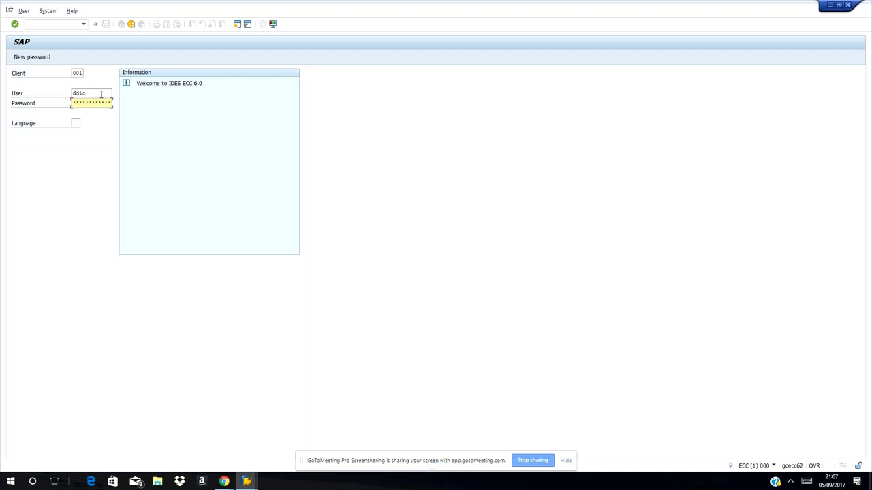
- Try to log on to client 001 as ddic with the account password
{"action": "type", "text": "*"}
{"action": "key", "text": "BackSpace"}
{"action": "key", "text": "BackSpace"}
{"action": "key", "text": "BackSpace"}
{"action": "type", "text": "*"}
{"action": "key", "text": "Return"}
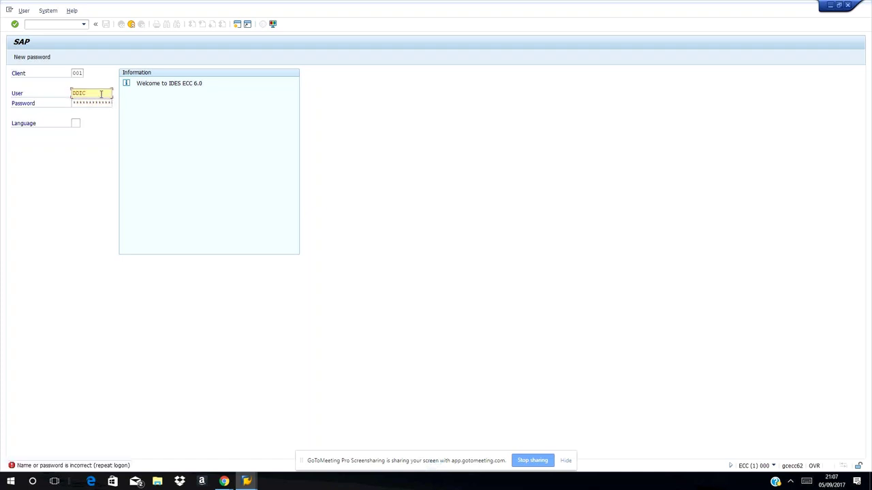
- Re-enter the account password and log on to client 001 without ending any other logons in the system
{"action": "left_click", "coordinate": [86, 100]}
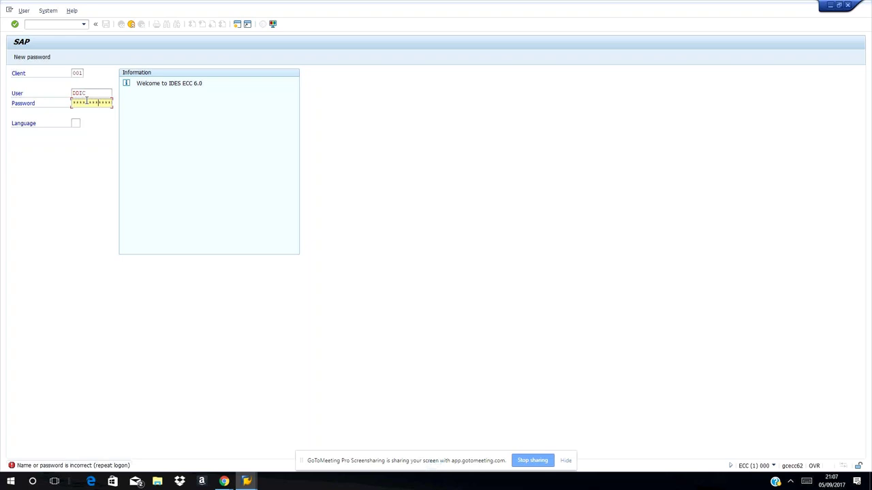
{"action": "key", "text": "Return"}
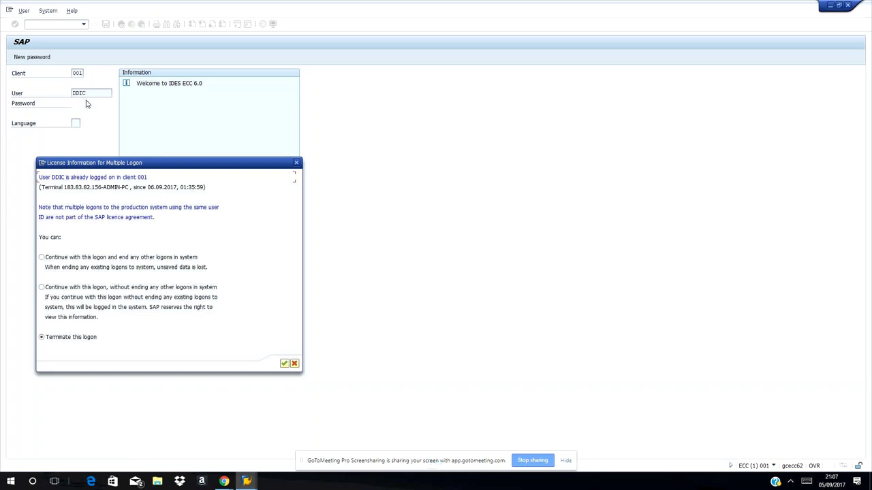
{"action": "left_click", "coordinate": [46, 289]}
{"action": "left_click", "coordinate": [45, 291]}
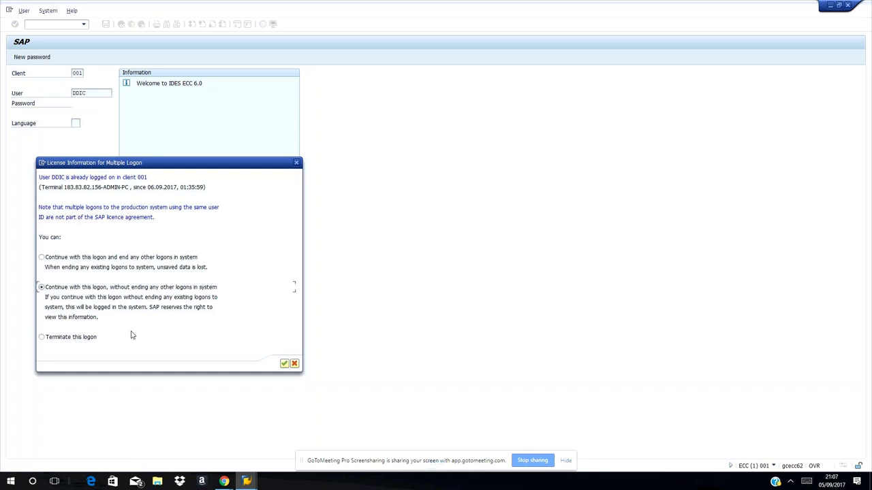
{"action": "left_click", "coordinate": [284, 365]}
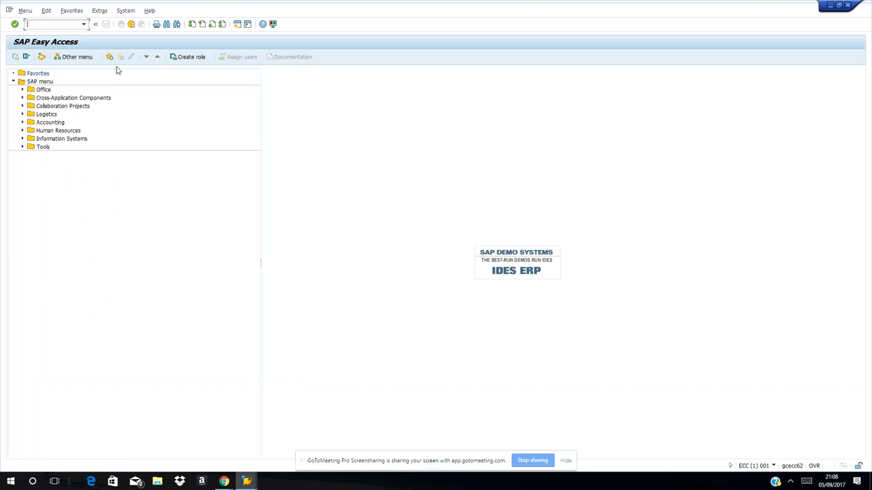
- Open the clients overview with transaction SCC4
{"action": "type", "text": "sse"}
{"action": "key", "text": "BackSpace"}
{"action": "key", "text": "BackSpace"}
{"action": "type", "text": "cd"}
{"action": "type", "text": "4"}
{"action": "key", "text": "Return"}
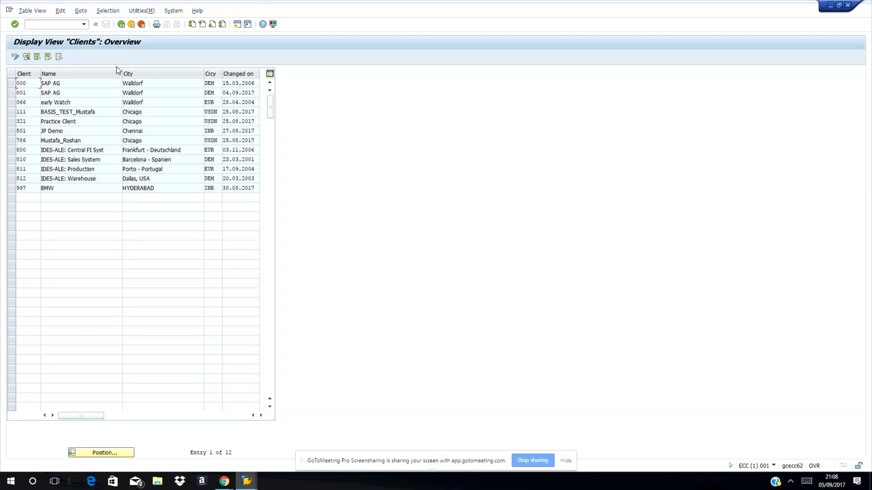
- Switch the clients table to change mode, accepting the cross-client caution, and start a new client entry
{"action": "left_click", "coordinate": [17, 58]}
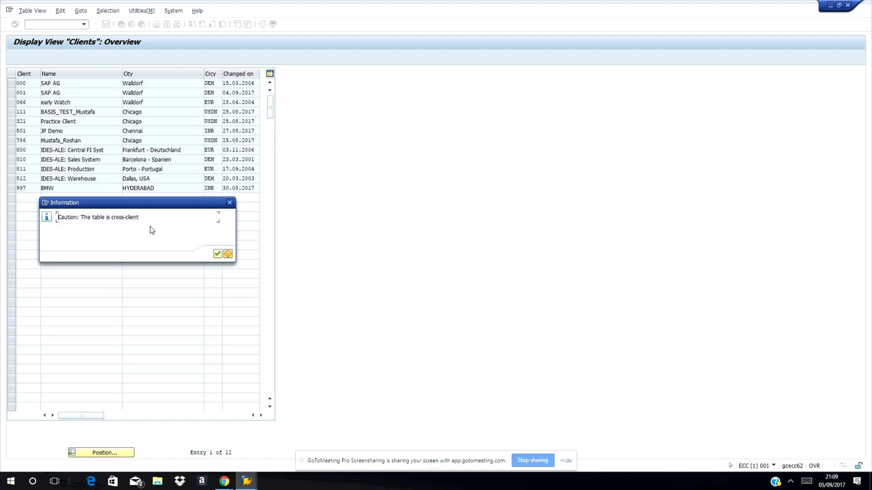
{"action": "left_click", "coordinate": [217, 254]}
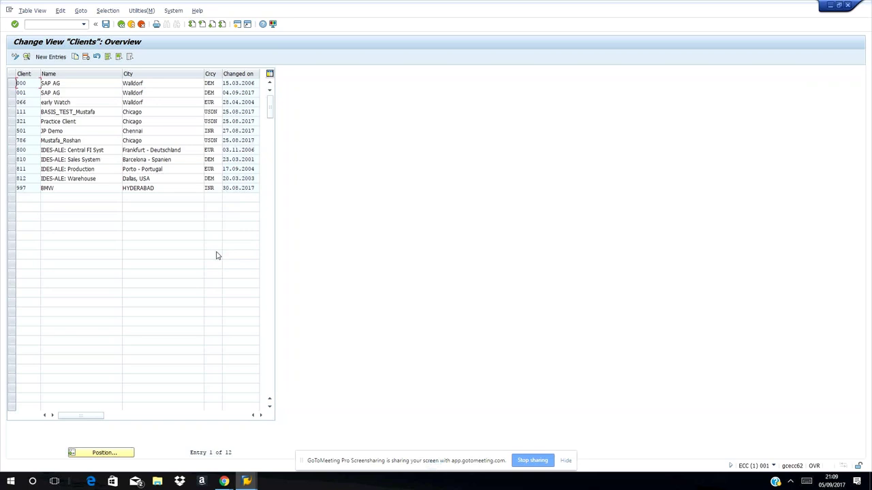
{"action": "left_click", "coordinate": [43, 57]}
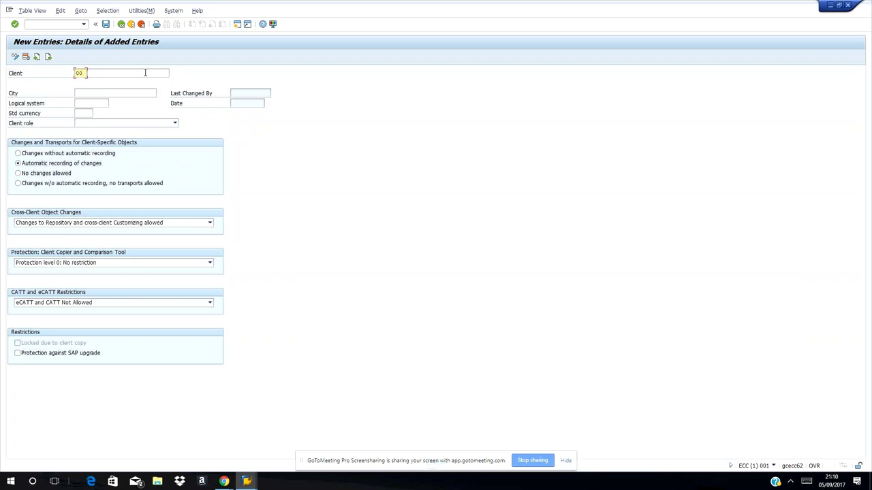
- Give the new client the number 500 and the name dmart, also entering dmart as the city
{"action": "key", "text": "BackSpace"}
{"action": "key", "text": "BackSpace"}
{"action": "type", "text": "500"}
{"action": "left_click", "coordinate": [142, 74]}
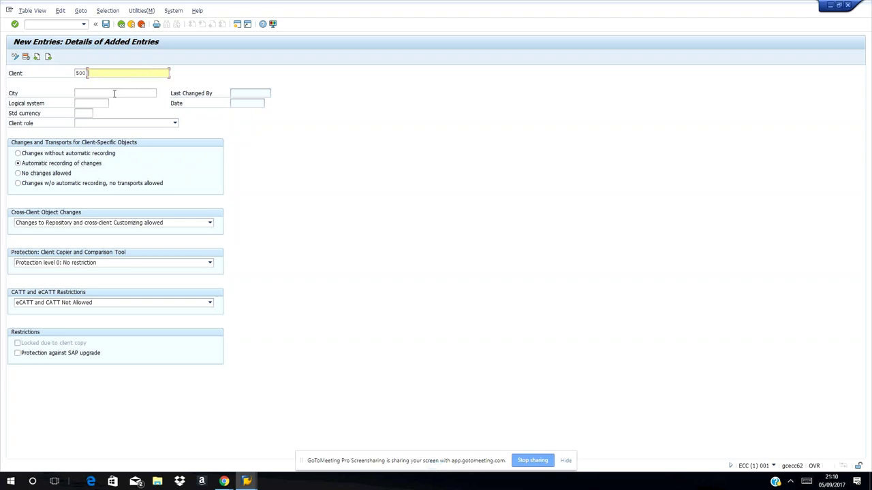
{"action": "left_click", "coordinate": [114, 92]}
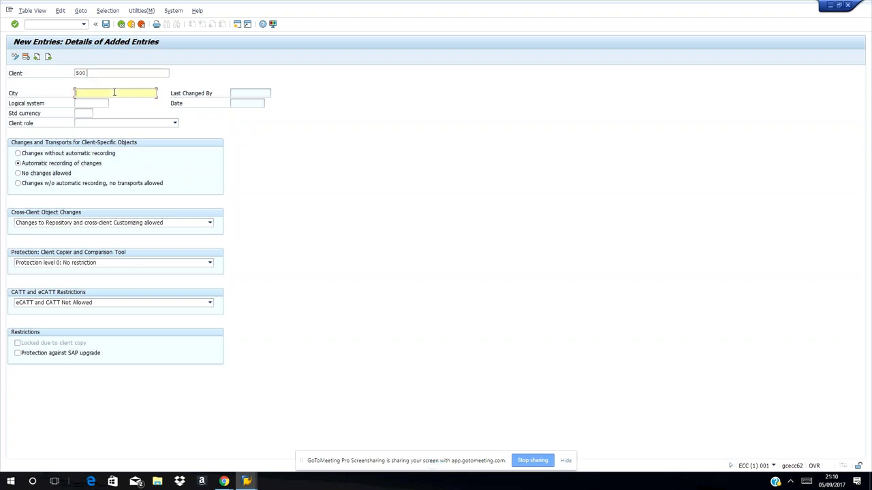
{"action": "type", "text": "dmart"}
{"action": "left_click", "coordinate": [112, 73]}
{"action": "type", "text": "dmart"}
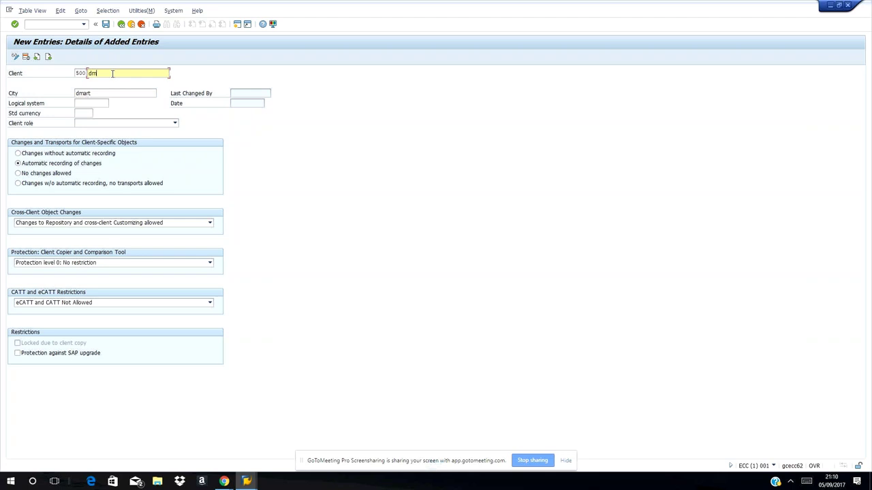
{"action": "key", "text": "Tab"}
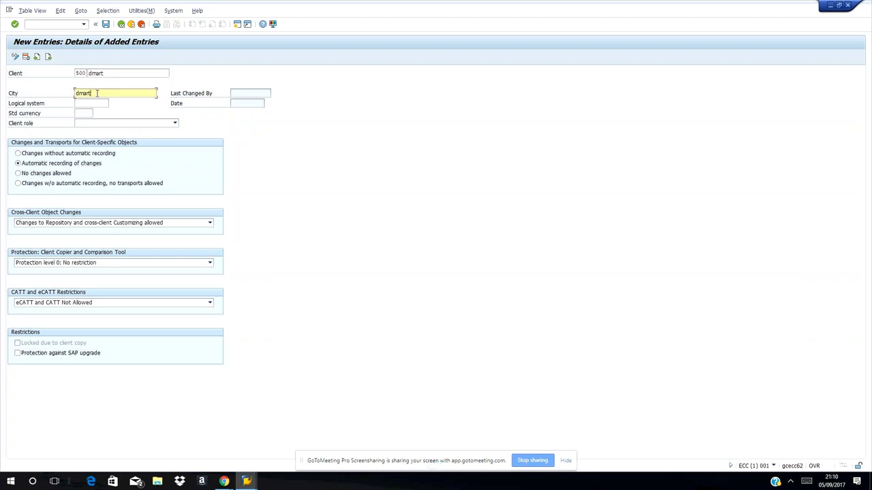
- Replace the new client's city with London
{"action": "key", "text": "BackSpace"}
{"action": "key", "text": "BackSpace"}
{"action": "key", "text": "BackSpace"}
{"action": "key", "text": "BackSpace"}
{"action": "key", "text": "BackSpace"}
{"action": "type", "text": "London"}
{"action": "left_click", "coordinate": [88, 104]}
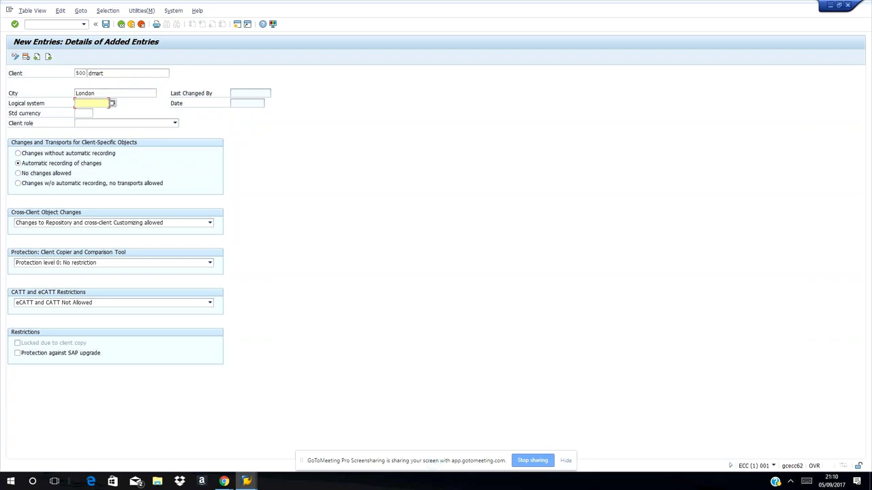
- Set the new client's standard currency to GBP (British Pound) and its client role to Demo
{"action": "left_click", "coordinate": [82, 115]}
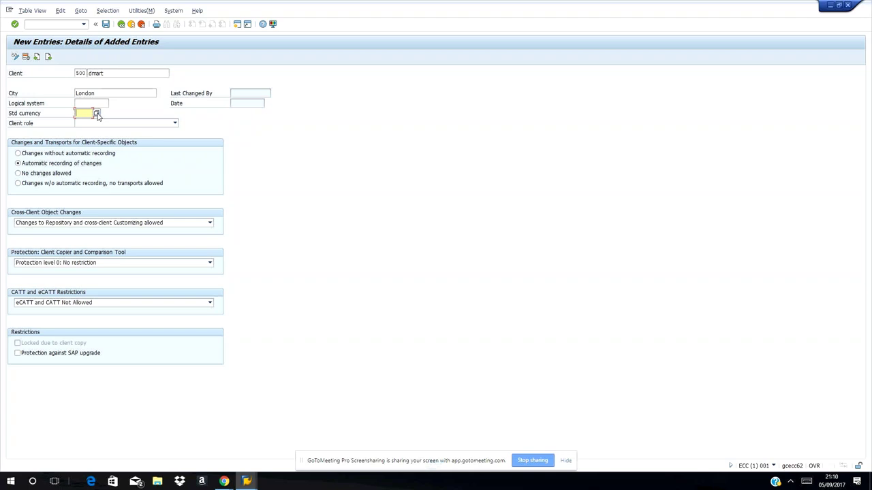
{"action": "left_click", "coordinate": [96, 114]}
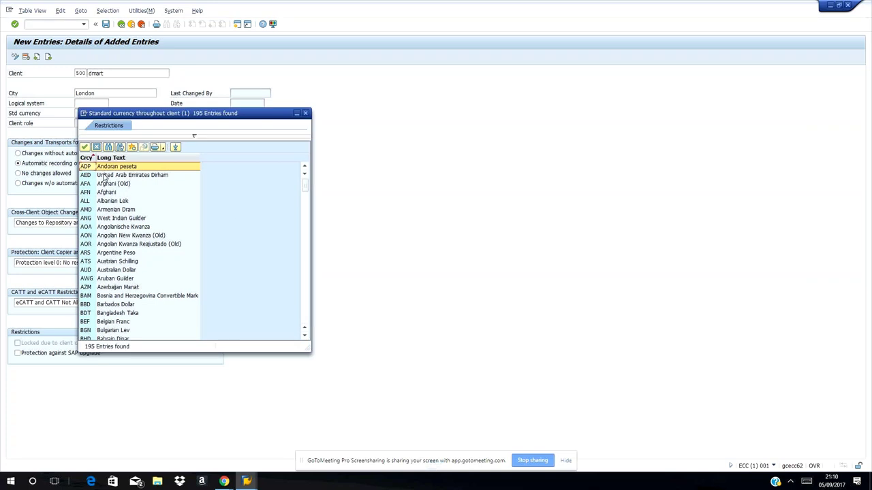
{"action": "scroll", "coordinate": [134, 224], "scroll_direction": "down", "scroll_amount": 1}
{"action": "scroll", "coordinate": [134, 225], "scroll_direction": "up", "scroll_amount": 1}
{"action": "scroll", "coordinate": [126, 191], "scroll_direction": "down", "scroll_amount": 2}
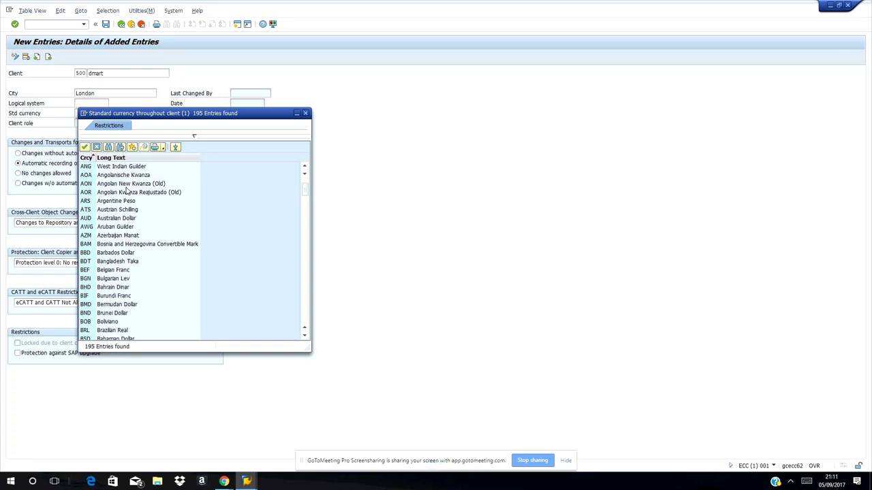
{"action": "scroll", "coordinate": [126, 191], "scroll_direction": "up", "scroll_amount": 2}
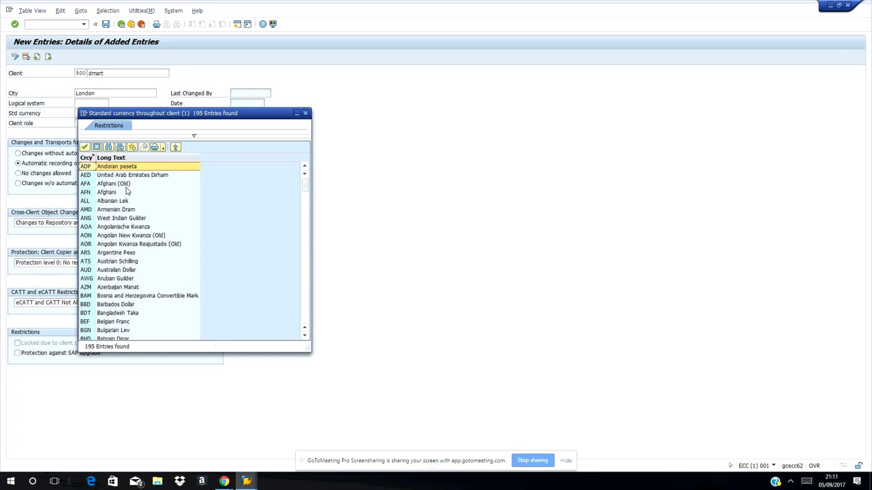
{"action": "scroll", "coordinate": [126, 192], "scroll_direction": "down", "scroll_amount": 2}
{"action": "scroll", "coordinate": [126, 191], "scroll_direction": "down", "scroll_amount": 2}
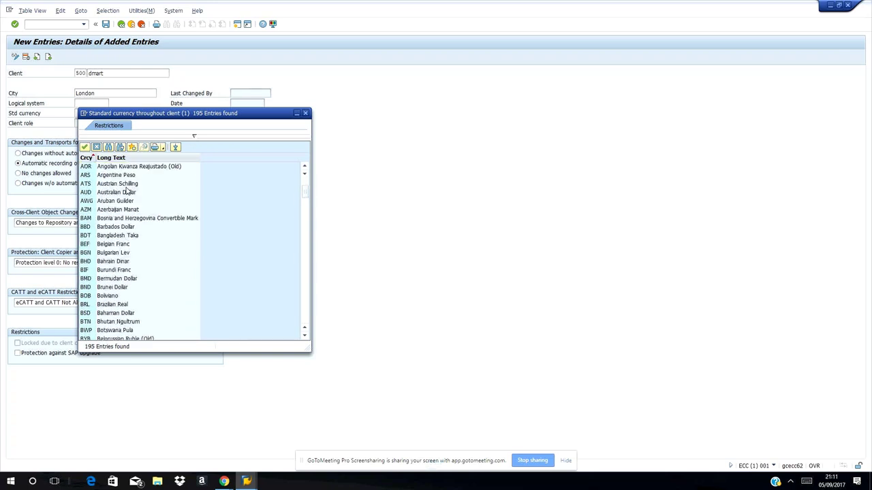
{"action": "scroll", "coordinate": [126, 191], "scroll_direction": "down", "scroll_amount": 2}
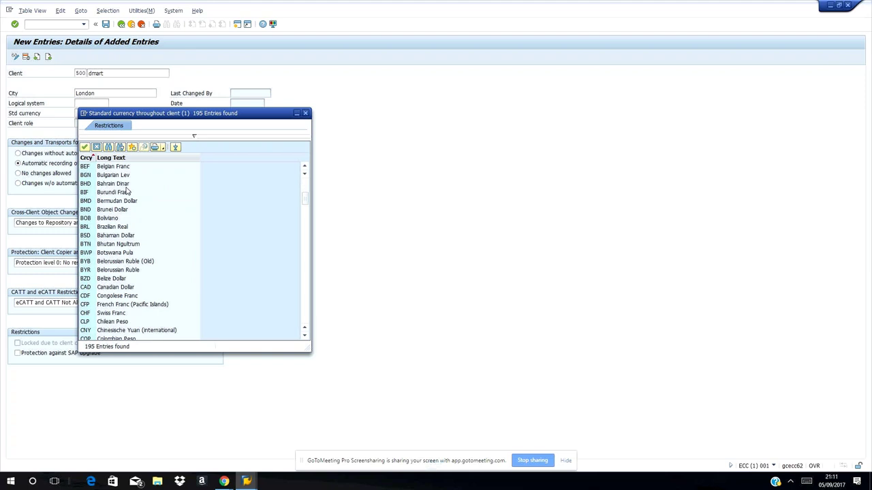
{"action": "scroll", "coordinate": [126, 191], "scroll_direction": "down", "scroll_amount": 2}
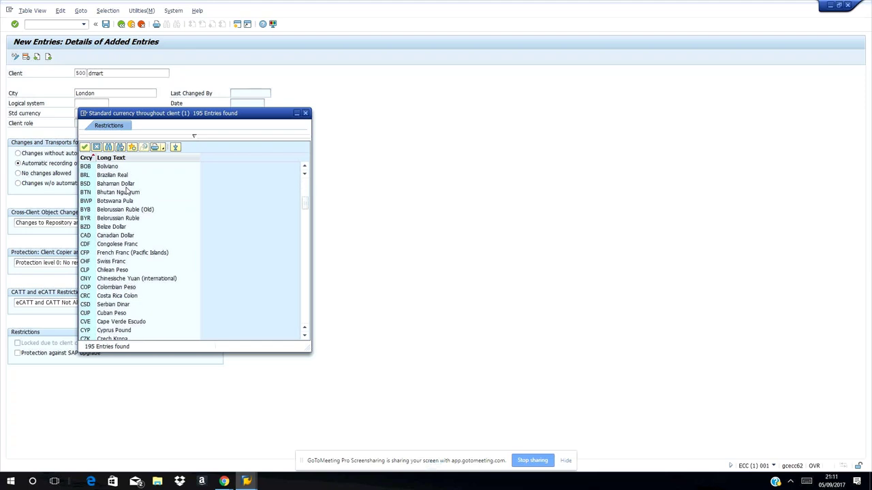
{"action": "scroll", "coordinate": [126, 191], "scroll_direction": "down", "scroll_amount": 5}
{"action": "scroll", "coordinate": [126, 191], "scroll_direction": "down", "scroll_amount": 1}
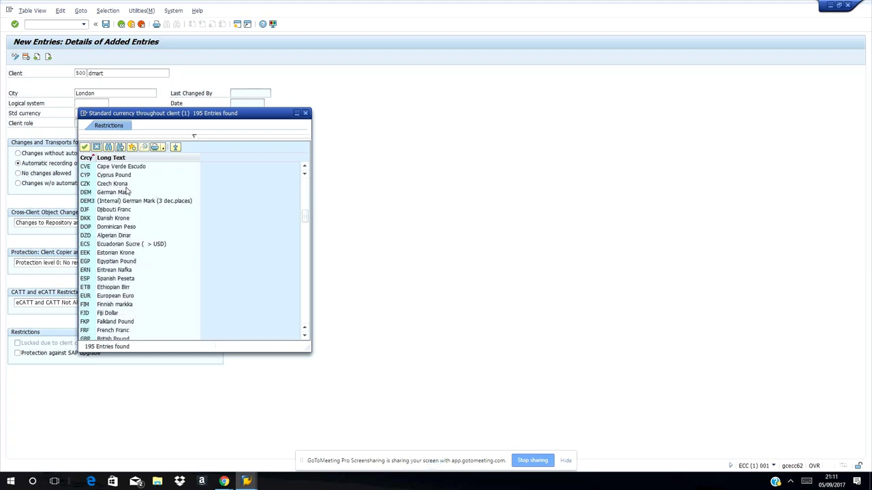
{"action": "scroll", "coordinate": [126, 191], "scroll_direction": "down", "scroll_amount": 8}
{"action": "scroll", "coordinate": [126, 191], "scroll_direction": "up", "scroll_amount": 10}
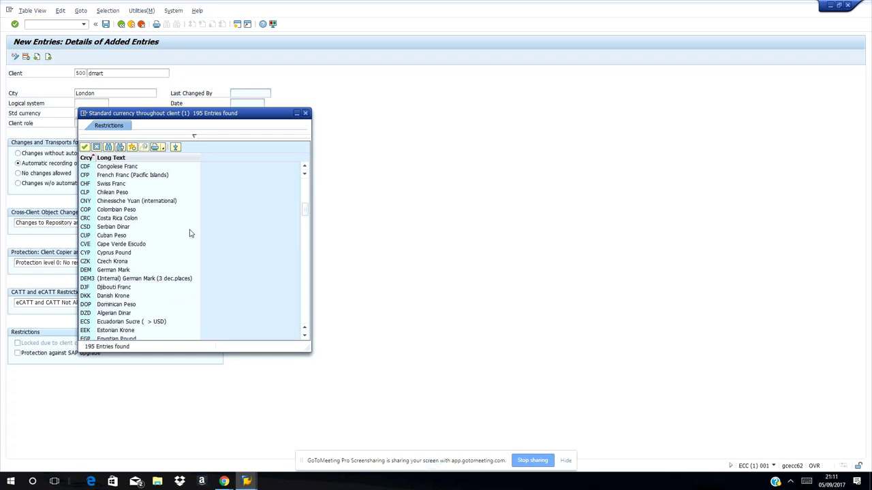
{"action": "scroll", "coordinate": [190, 235], "scroll_direction": "down", "scroll_amount": 1}
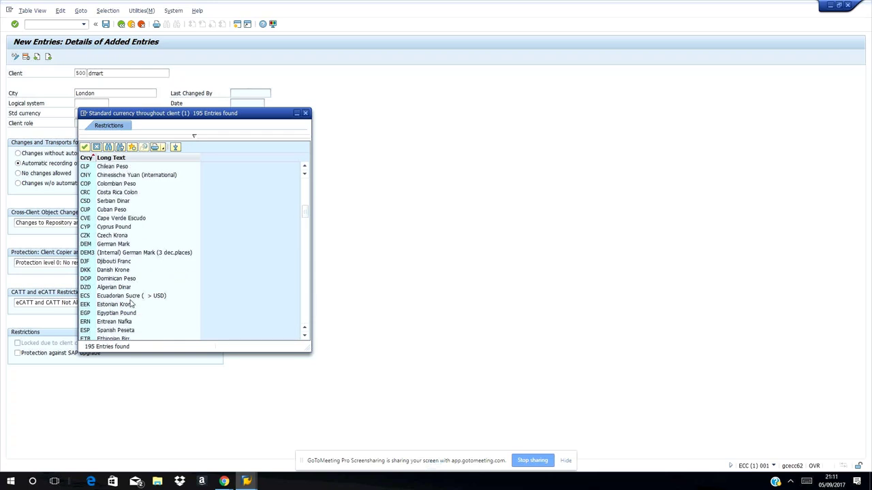
{"action": "scroll", "coordinate": [131, 303], "scroll_direction": "down", "scroll_amount": 1}
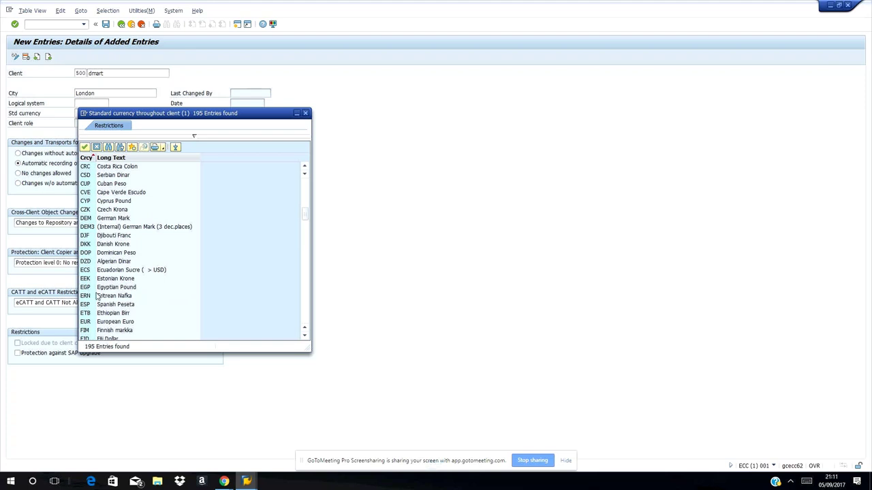
{"action": "scroll", "coordinate": [131, 289], "scroll_direction": "down", "scroll_amount": 1}
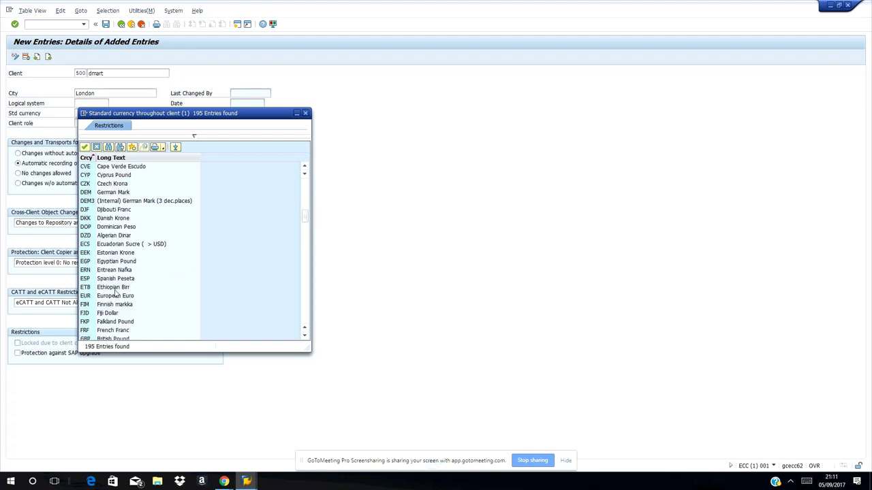
{"action": "scroll", "coordinate": [116, 293], "scroll_direction": "down", "scroll_amount": 1}
{"action": "left_click", "coordinate": [117, 313]}
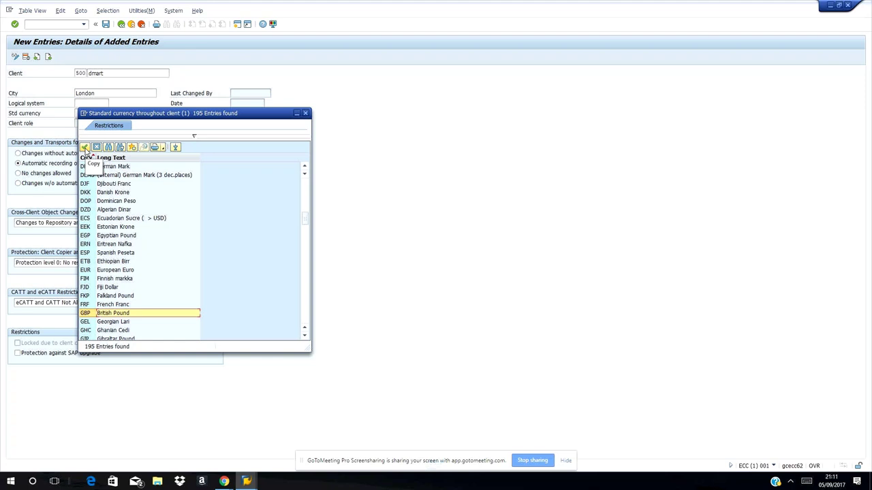
{"action": "left_click", "coordinate": [86, 149]}
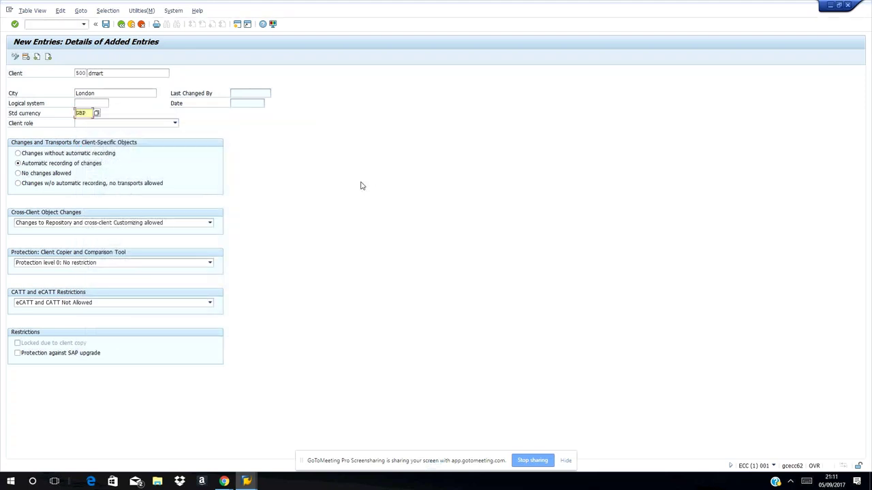
{"action": "left_click", "coordinate": [175, 124]}
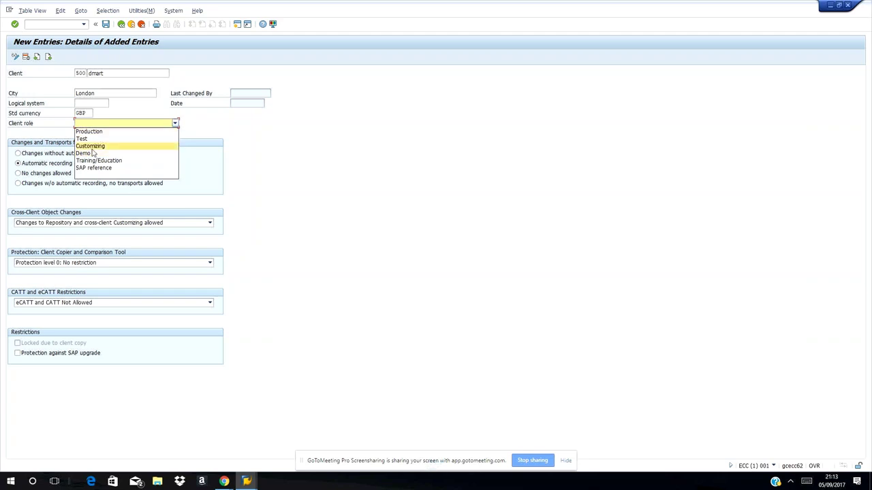
{"action": "left_click", "coordinate": [85, 154]}
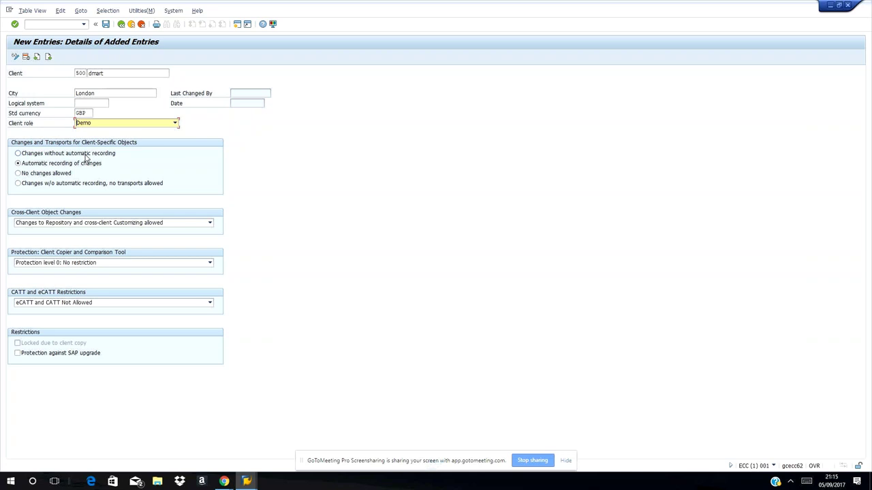
- Review the cross-client object change options, keeping Changes to Repository and cross-client Customizing allowed
{"action": "left_click", "coordinate": [105, 222]}
{"action": "left_click", "coordinate": [105, 223]}
{"action": "left_click", "coordinate": [106, 222]}
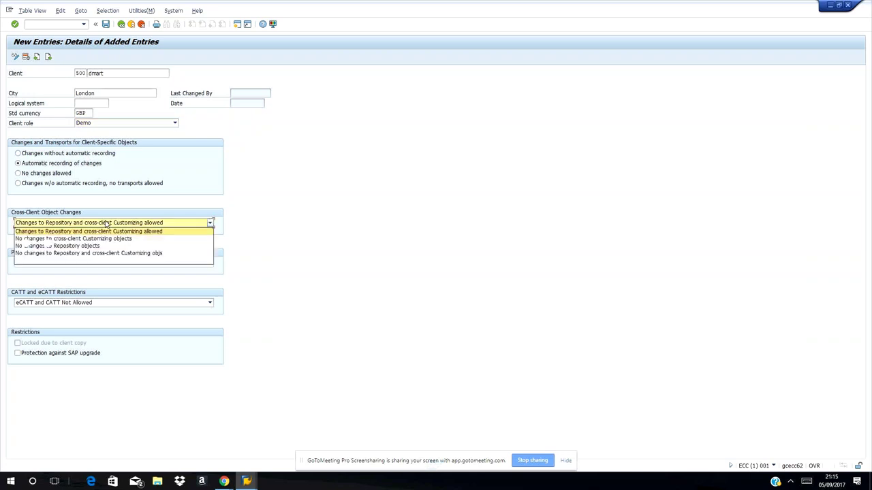
{"action": "left_click", "coordinate": [106, 223]}
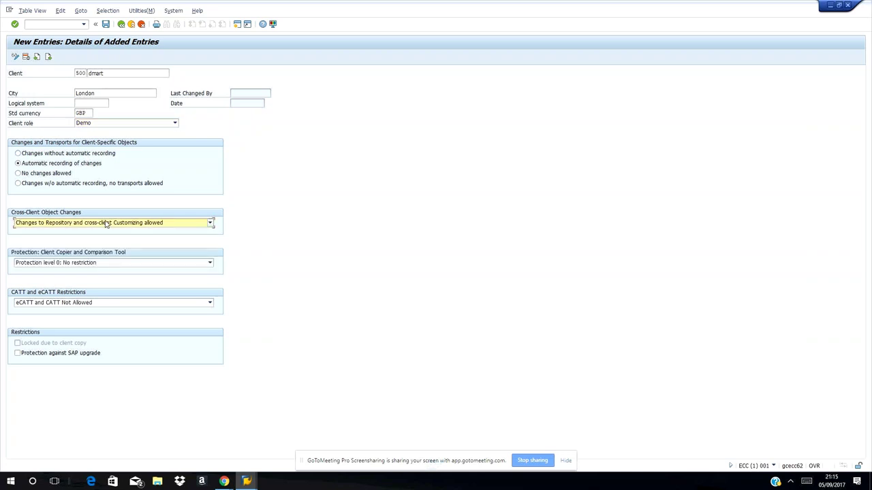
{"action": "left_click", "coordinate": [106, 224]}
{"action": "left_click", "coordinate": [106, 224]}
{"action": "left_click", "coordinate": [211, 225]}
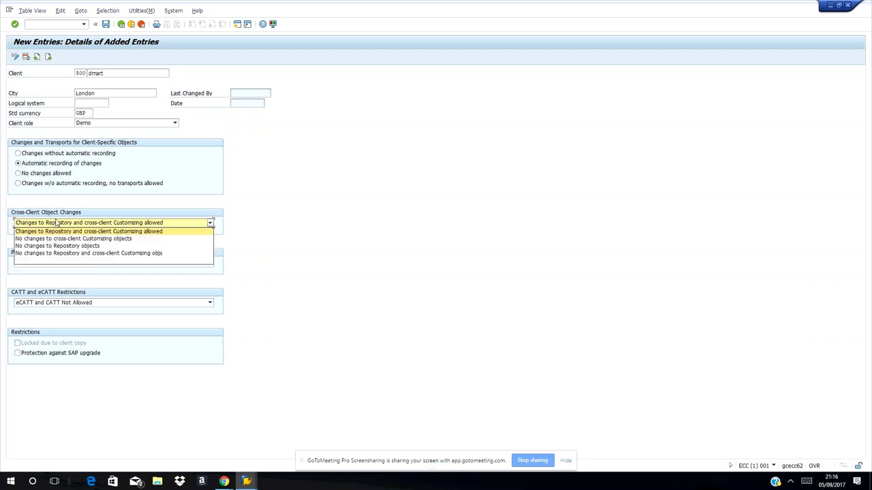
{"action": "left_click", "coordinate": [27, 227]}
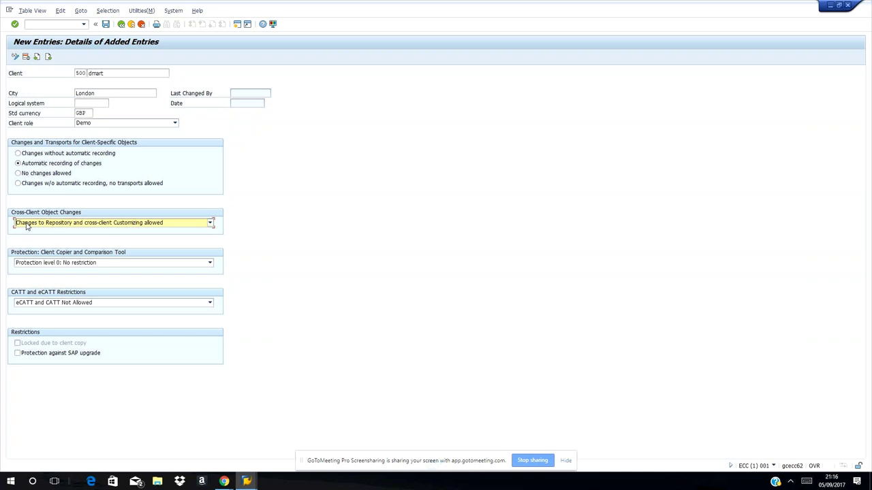
{"action": "left_click", "coordinate": [27, 226]}
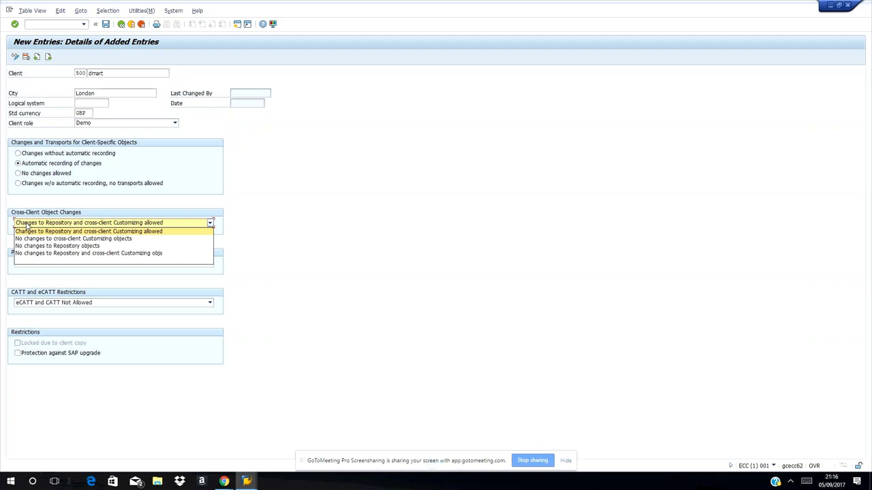
{"action": "left_click", "coordinate": [31, 230]}
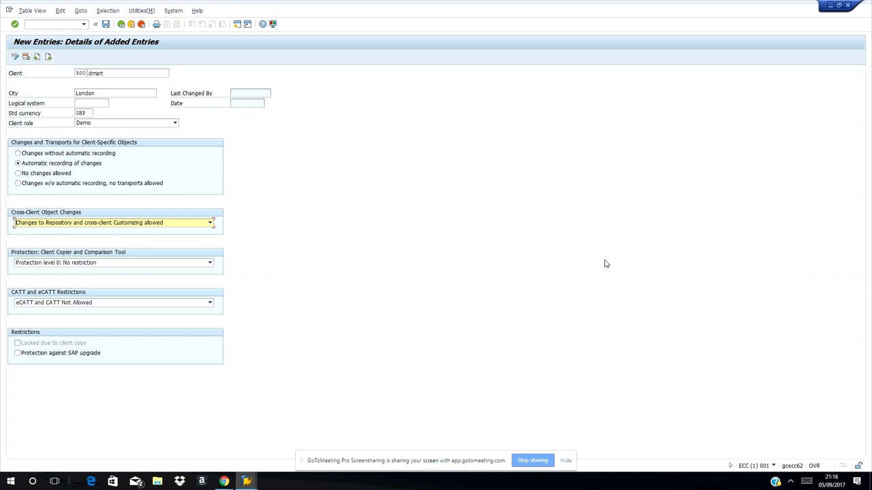
- Review the client copier protection and CATT options, keeping Protection level 0: No restriction and eCATT and CATT Not Allowed
{"action": "left_click", "coordinate": [66, 263]}
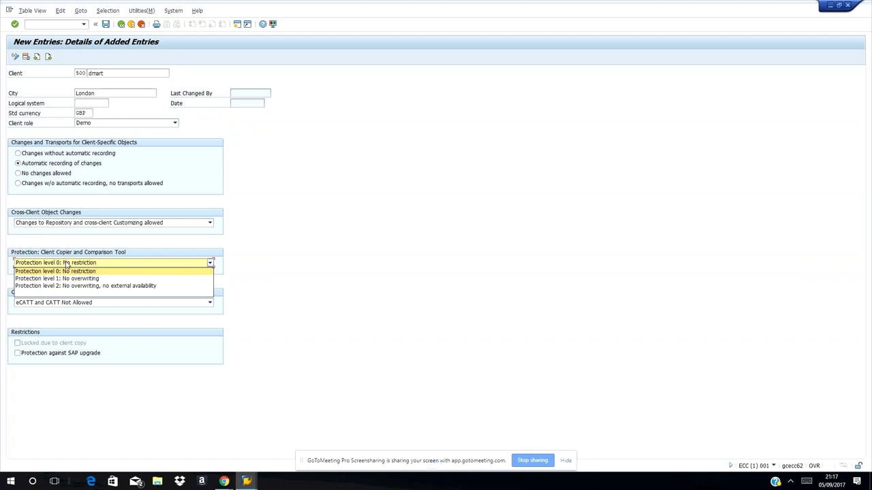
{"action": "left_click", "coordinate": [66, 264]}
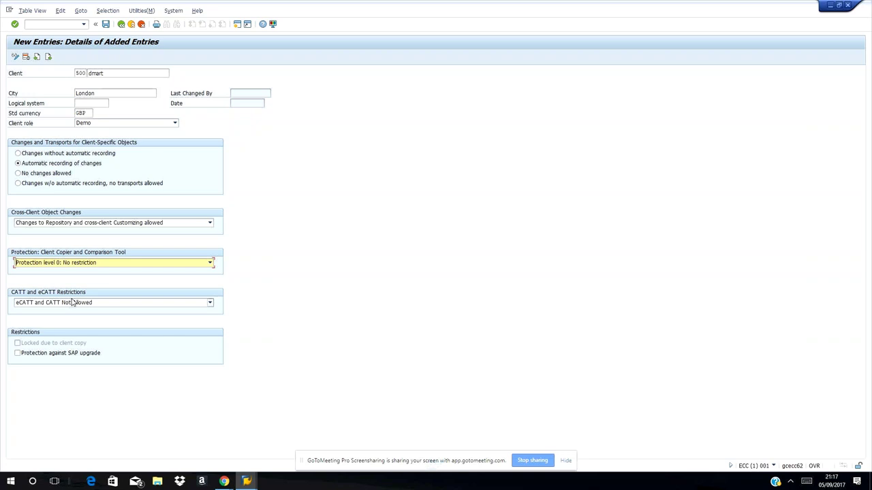
{"action": "left_click", "coordinate": [113, 303]}
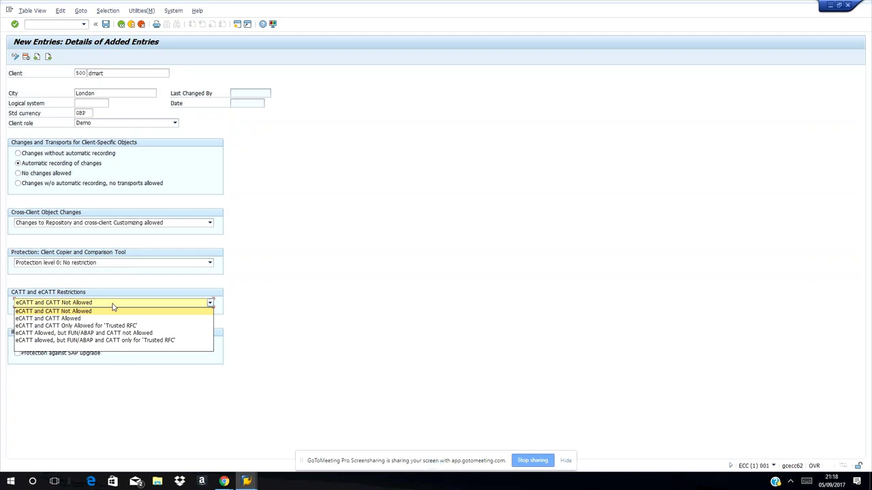
{"action": "left_click", "coordinate": [113, 309]}
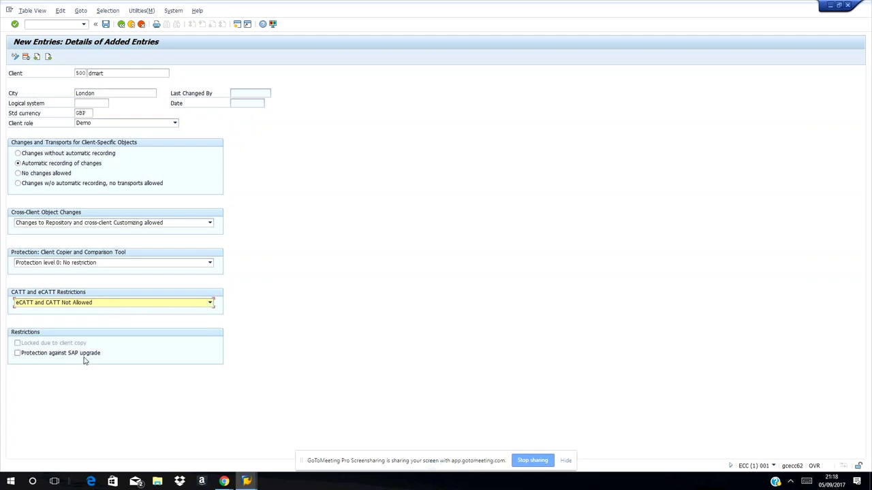
- Save the new client entry and return to the clients overview
{"action": "left_click", "coordinate": [106, 24]}
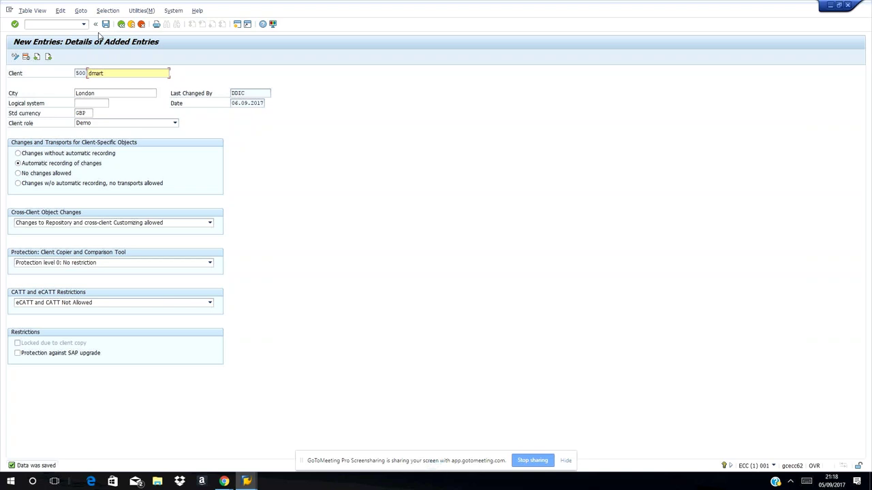
{"action": "left_click", "coordinate": [98, 24]}
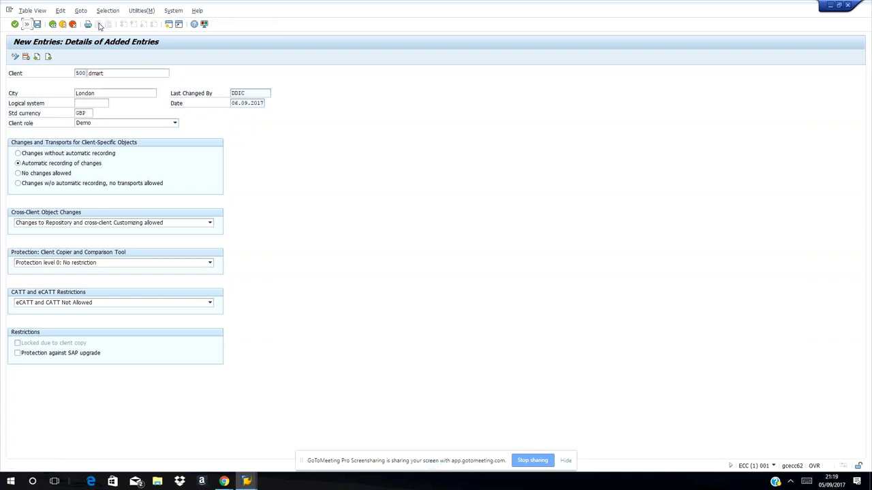
{"action": "left_click", "coordinate": [53, 24]}
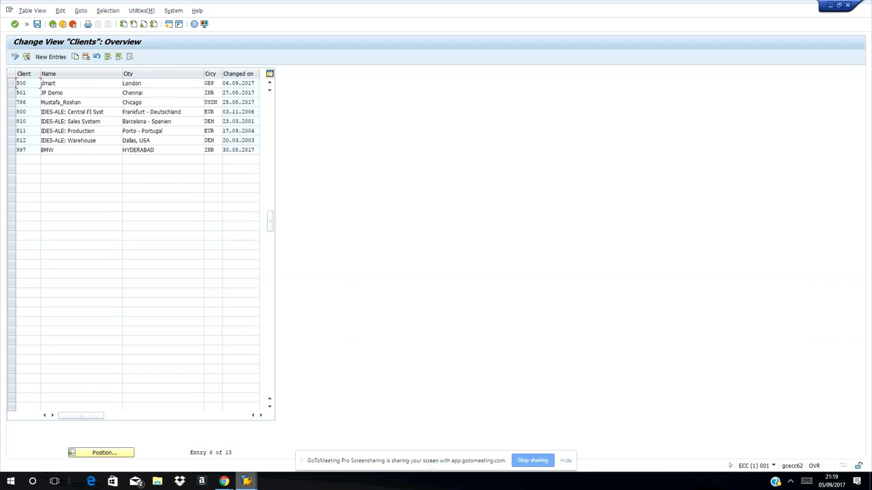
- Switch to the other SAP window's logon screen and set the client to 500
{"action": "left_click", "coordinate": [246, 481]}
{"action": "left_click", "coordinate": [206, 448]}
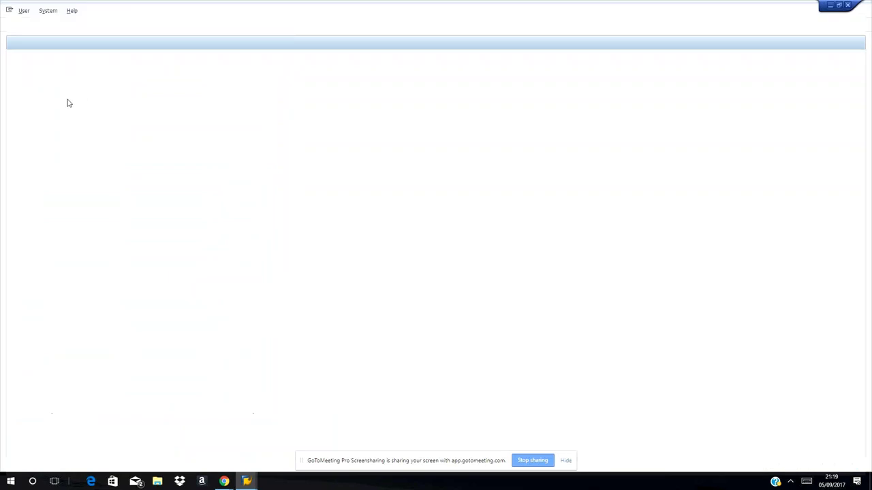
{"action": "type", "text": "500"}
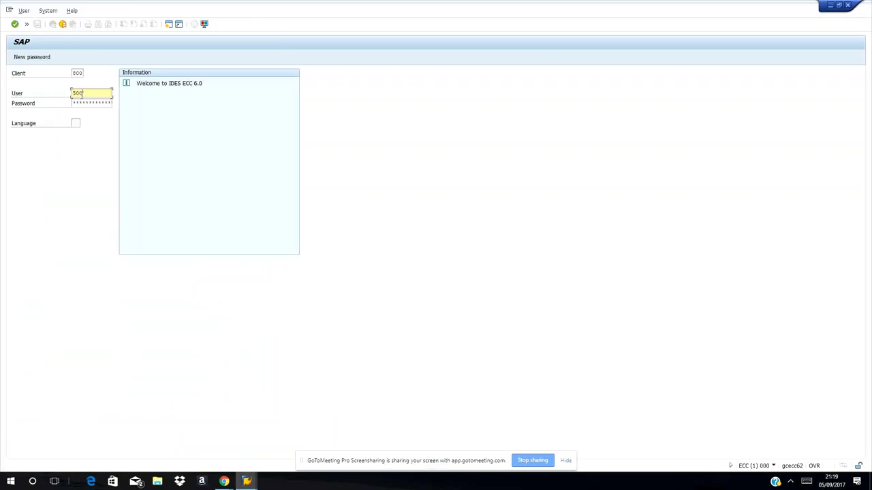
{"action": "key", "text": "Tab"}
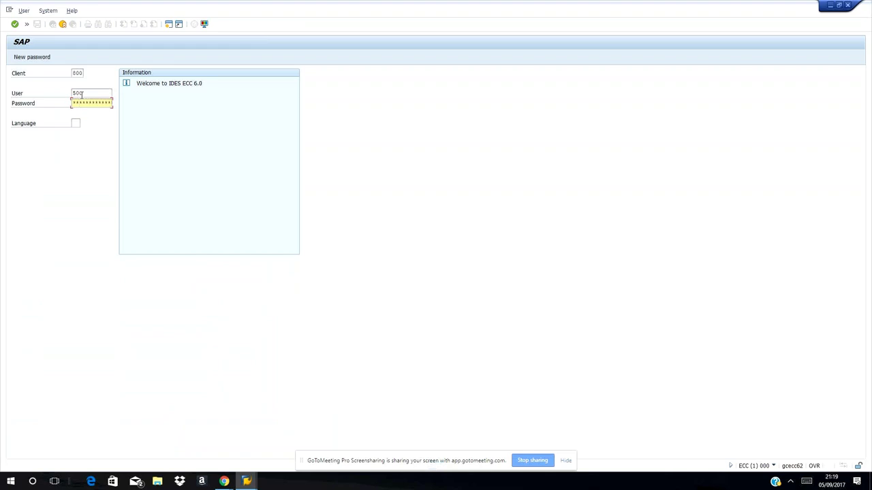
{"action": "left_click", "coordinate": [81, 93]}
{"action": "double_click", "coordinate": [81, 73]}
{"action": "type", "text": "00"}
{"action": "key", "text": "BackSpace"}
{"action": "key", "text": "BackSpace"}
{"action": "type", "text": "50"}
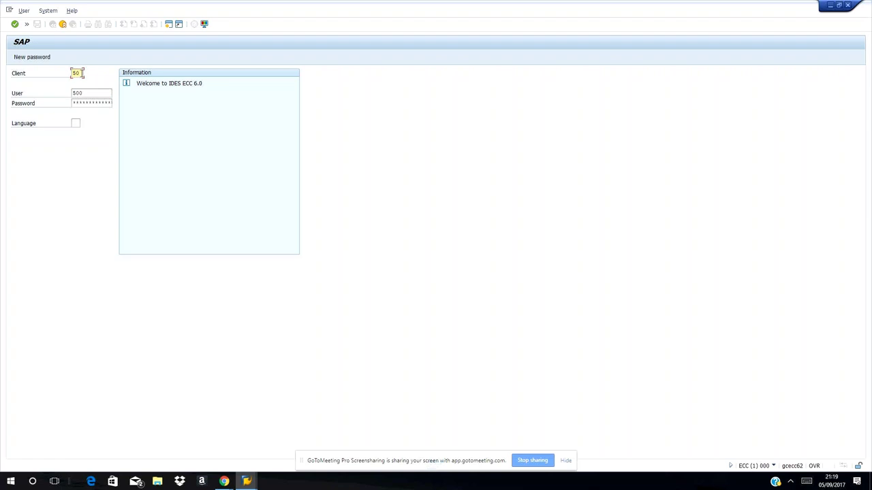
{"action": "type", "text": "0"}
- Replace the mistaken 500 in the logon user field with ddic
{"action": "left_click", "coordinate": [87, 91]}
{"action": "key", "text": "BackSpace"}
{"action": "key", "text": "BackSpace"}
{"action": "key", "text": "BackSpace"}
{"action": "type", "text": "dd"}
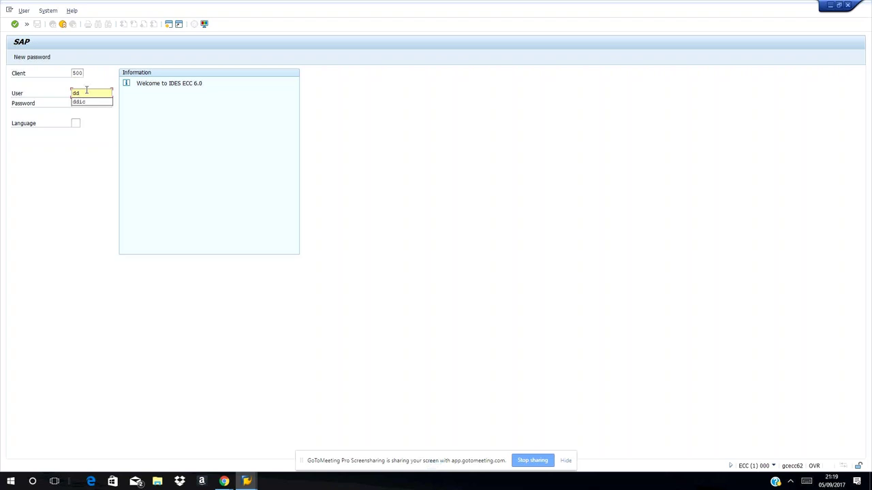
{"action": "type", "text": "ic"}
- Remove ddic from the logon user field, try sap instead, and clear the field again
{"action": "key", "text": "BackSpace"}
{"action": "key", "text": "BackSpace"}
{"action": "key", "text": "BackSpace"}
{"action": "key", "text": "BackSpace"}
{"action": "type", "text": "sap"}
{"action": "key", "text": "BackSpace"}
{"action": "key", "text": "BackSpace"}
{"action": "key", "text": "BackSpace"}
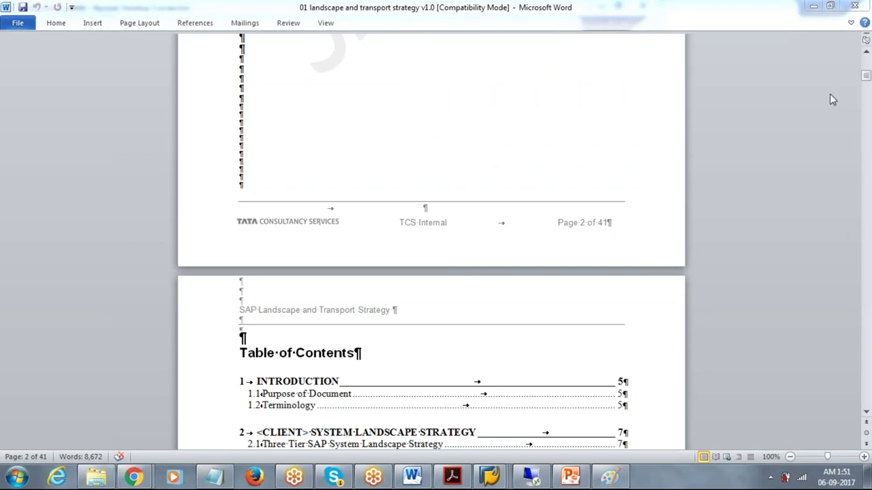
- Examine the table of contents of the SAP landscape and transport strategy document, including the standard and customer-defined client sections
{"action": "scroll", "coordinate": [864, 59], "scroll_direction": "up", "scroll_amount": 1}
{"action": "scroll", "coordinate": [866, 63], "scroll_direction": "up", "scroll_amount": 12}
{"action": "key", "text": "Down"}
{"action": "key", "text": "Down"}
{"action": "key", "text": "Down"}
{"action": "key", "text": "Down"}
{"action": "key", "text": "Down"}
{"action": "key", "text": "Down"}
{"action": "key", "text": "Down"}
{"action": "key", "text": "Down"}
{"action": "key", "text": "Down"}
{"action": "key", "text": "Down"}
{"action": "key", "text": "Down"}
{"action": "key", "text": "Down"}
{"action": "key", "text": "Down"}
{"action": "key", "text": "Down"}
{"action": "key", "text": "Down"}
{"action": "key", "text": "Down"}
{"action": "key", "text": "Down"}
{"action": "key", "text": "Down"}
{"action": "key", "text": "Down"}
{"action": "key", "text": "Down"}
{"action": "key", "text": "Down"}
{"action": "key", "text": "Down"}
{"action": "key", "text": "Down"}
{"action": "key", "text": "Down"}
{"action": "key", "text": "Down"}
{"action": "key", "text": "Down"}
{"action": "key", "text": "Down"}
{"action": "key", "text": "Down"}
{"action": "key", "text": "Down"}
{"action": "key", "text": "Down"}
{"action": "key", "text": "Down"}
{"action": "key", "text": "Down"}
{"action": "key", "text": "Down"}
{"action": "key", "text": "Down"}
{"action": "key", "text": "Down"}
{"action": "key", "text": "Down"}
{"action": "key", "text": "Down"}
{"action": "key", "text": "Down"}
{"action": "key", "text": "Down"}
{"action": "key", "text": "Down"}
{"action": "key", "text": "Down"}
{"action": "key", "text": "Down"}
{"action": "key", "text": "Down"}
{"action": "key", "text": "Down"}
{"action": "key", "text": "Down"}
{"action": "key", "text": "Down"}
{"action": "key", "text": "Down"}
{"action": "key", "text": "Down"}
{"action": "key", "text": "Down"}
{"action": "key", "text": "Down"}
{"action": "key", "text": "Down"}
{"action": "key", "text": "Down"}
{"action": "key", "text": "Down"}
{"action": "key", "text": "Down"}
{"action": "key", "text": "Down"}
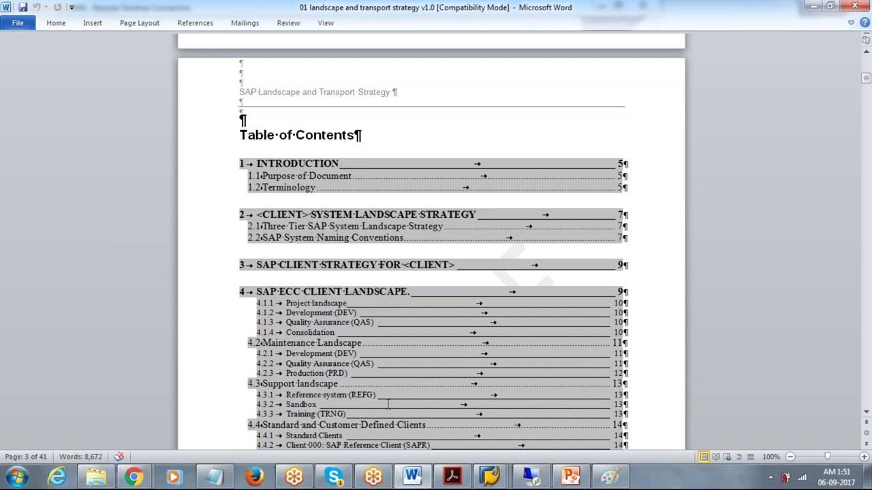
{"action": "key", "text": "Down"}
{"action": "key", "text": "Down"}
{"action": "key", "text": "Down"}
{"action": "key", "text": "Down"}
{"action": "key", "text": "Down"}
{"action": "key", "text": "Down"}
{"action": "key", "text": "Down"}
{"action": "key", "text": "Down"}
{"action": "key", "text": "Down"}
{"action": "key", "text": "Down"}
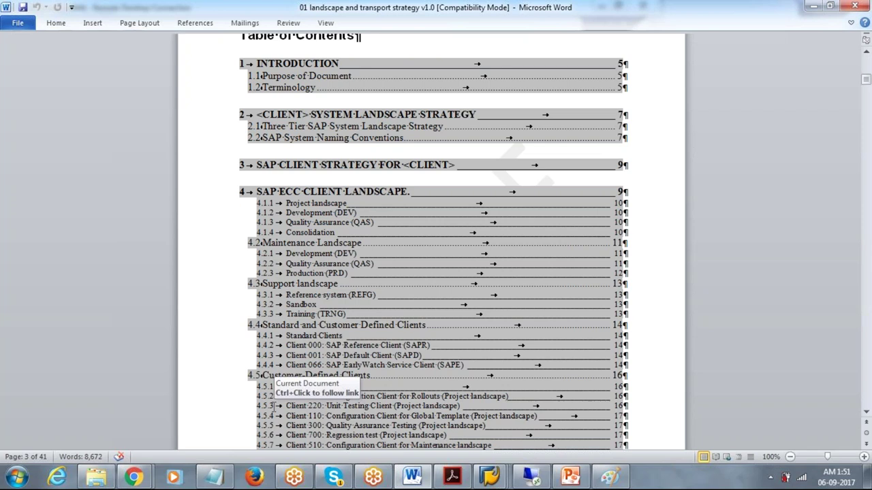
{"action": "scroll", "coordinate": [273, 405], "scroll_direction": "down", "scroll_amount": 3}
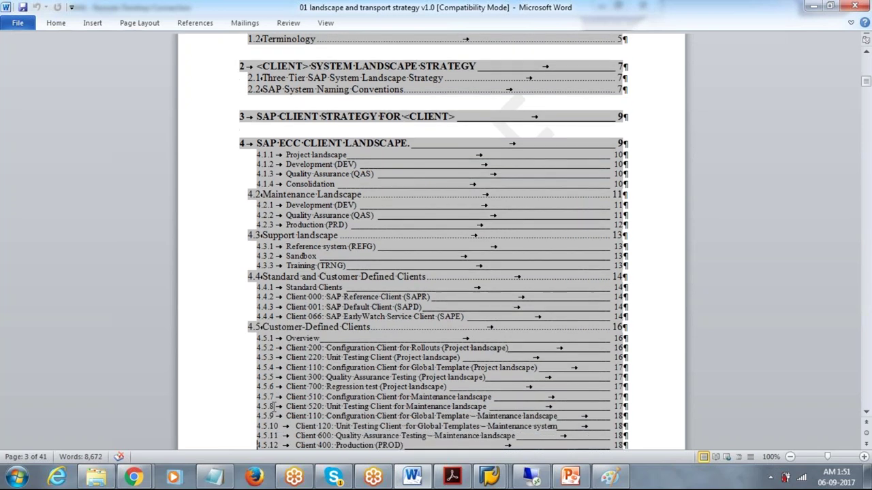
{"action": "scroll", "coordinate": [273, 406], "scroll_direction": "down", "scroll_amount": 3}
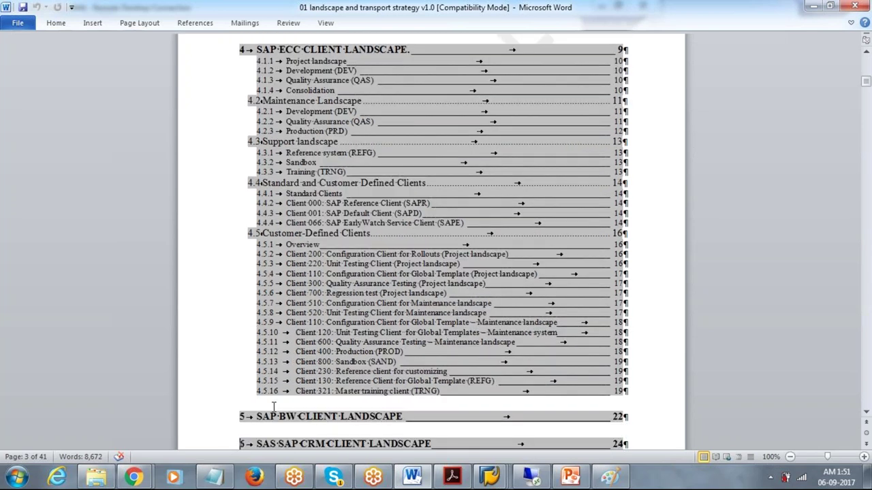